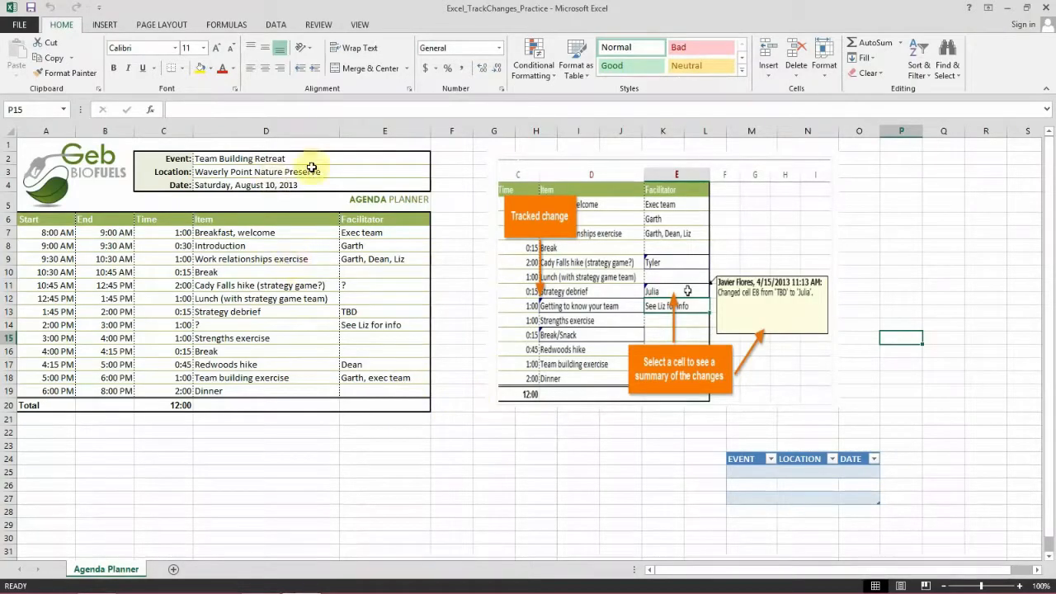
# Convert the table with the EVENT, LOCATION and DATE headers (M24:O27) to a normal range
pyautogui.click(314, 27)
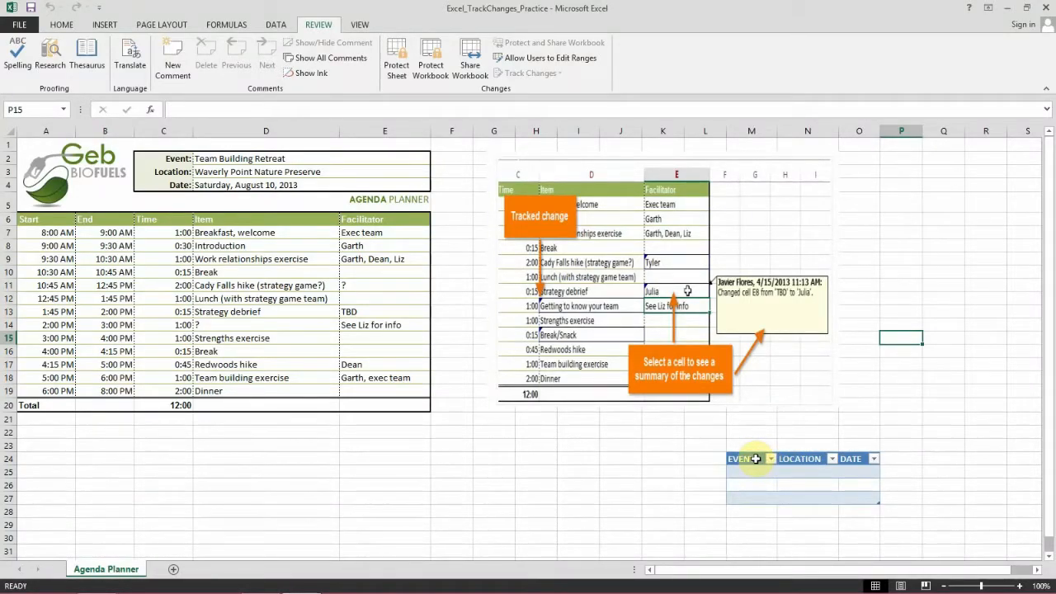
pyautogui.moveTo(745, 460); pyautogui.dragTo(855, 499)
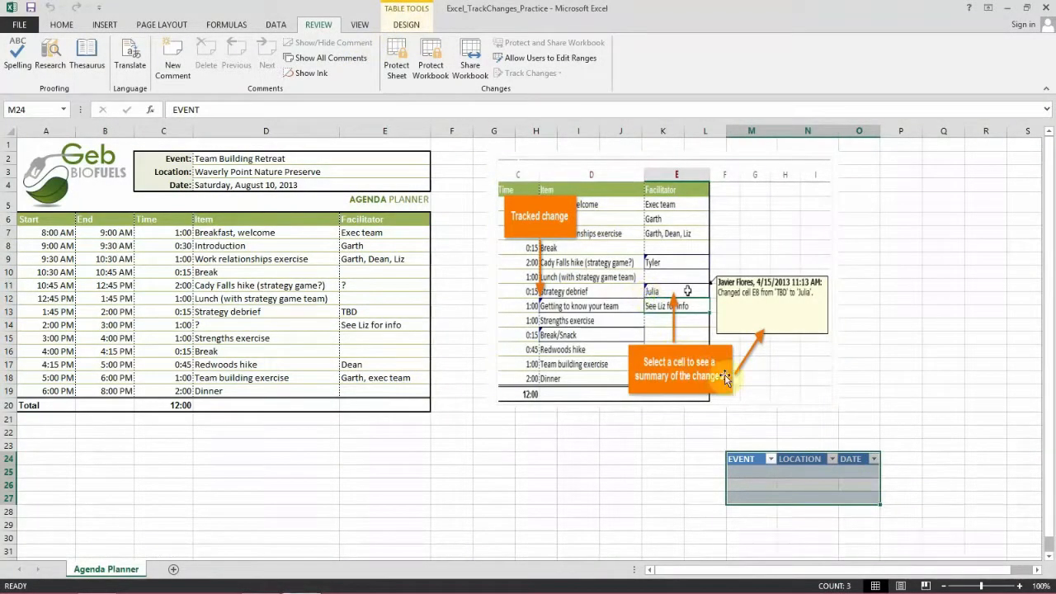
pyautogui.click(413, 28)
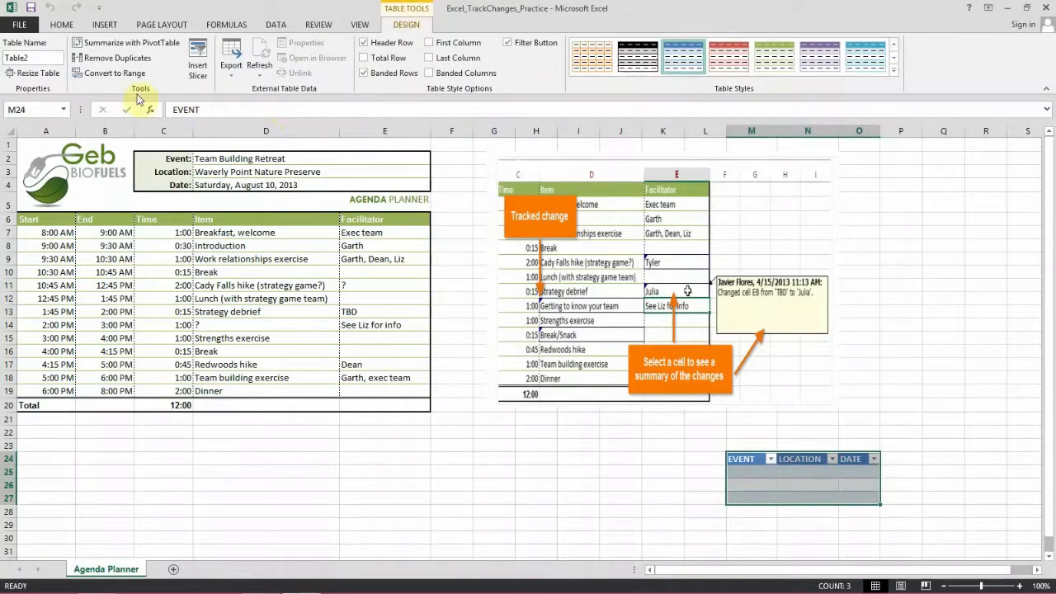
pyautogui.click(121, 73)
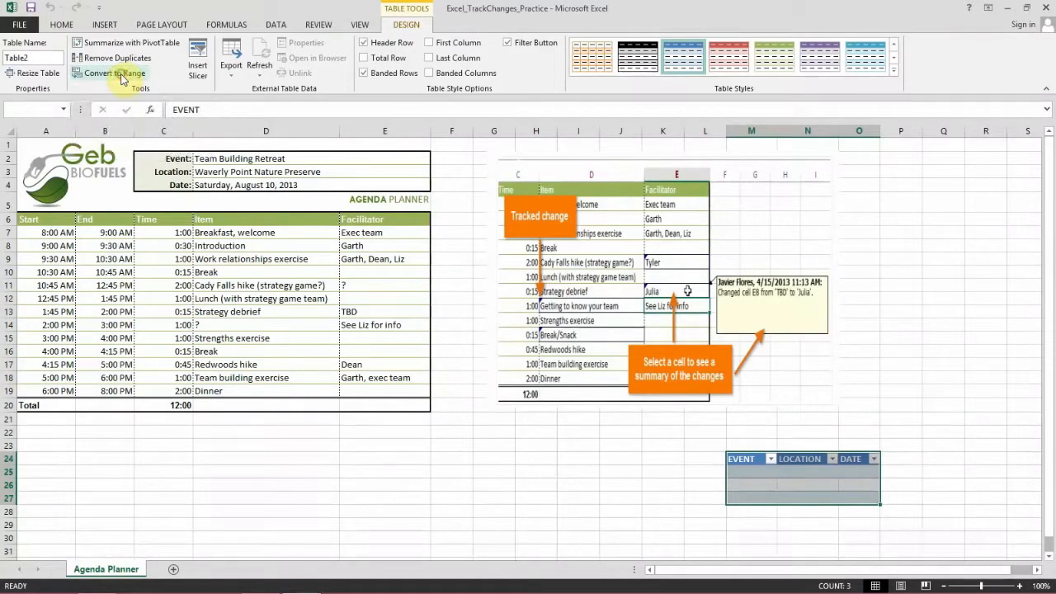
pyautogui.click(503, 337)
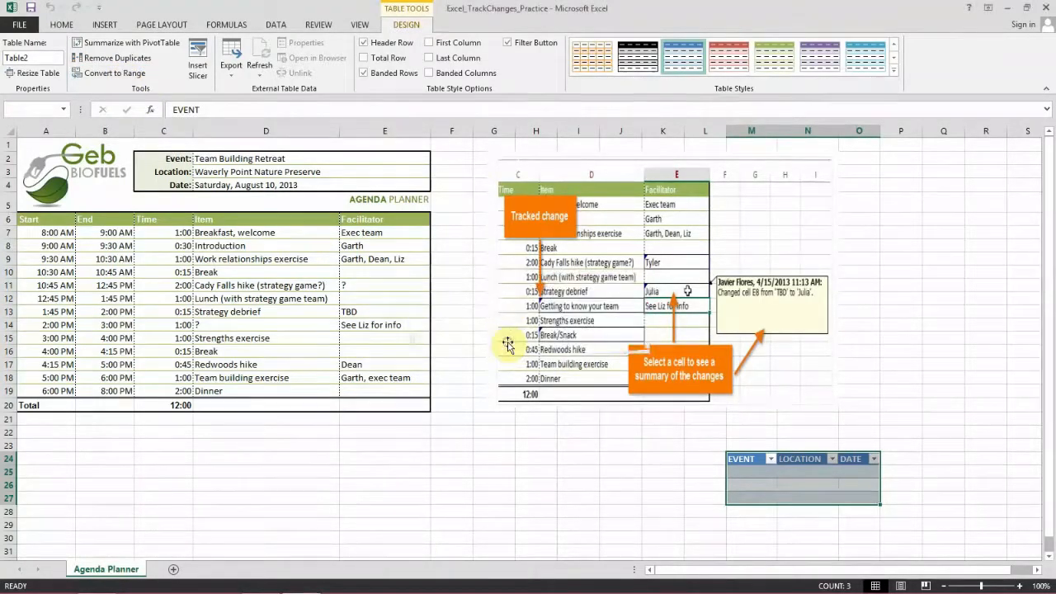
# Enable tracking changes while editing, with all changes highlighted on screen, and allow the workbook to be saved as shared
pyautogui.click(317, 26)
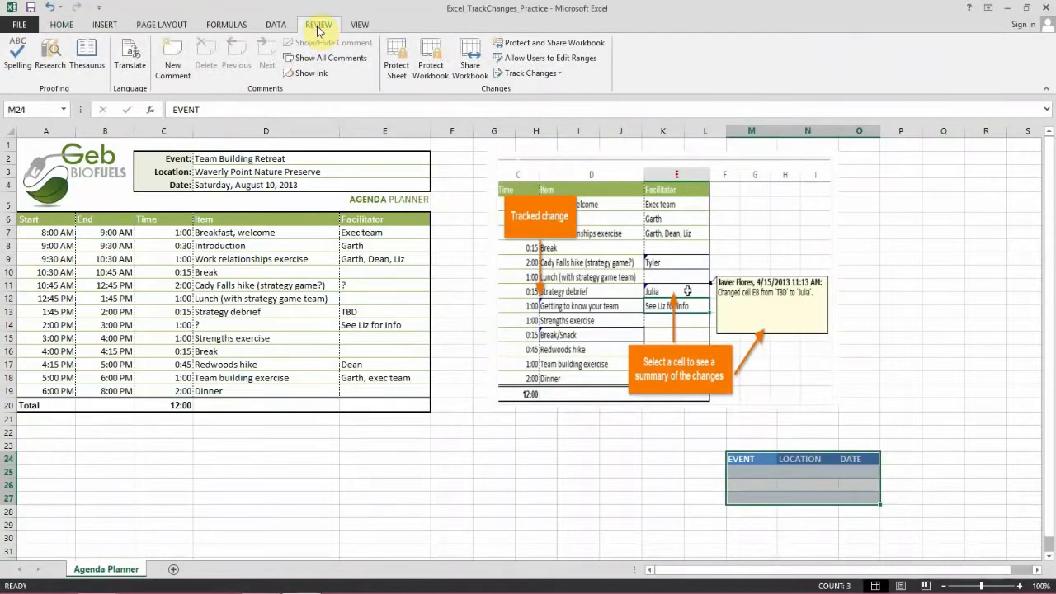
pyautogui.click(533, 75)
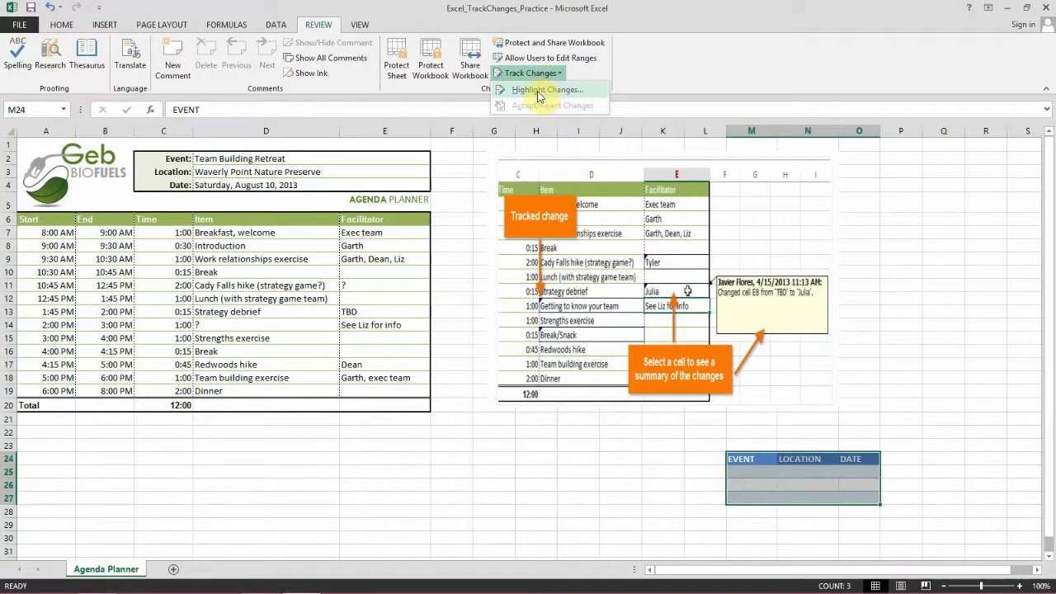
pyautogui.click(546, 91)
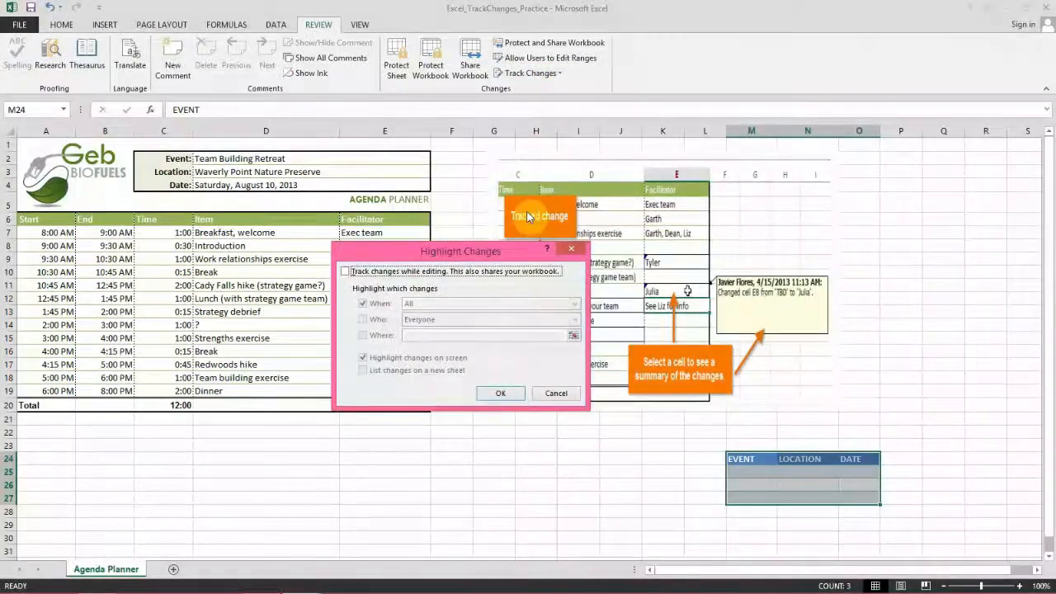
pyautogui.moveTo(452, 255); pyautogui.dragTo(442, 295)
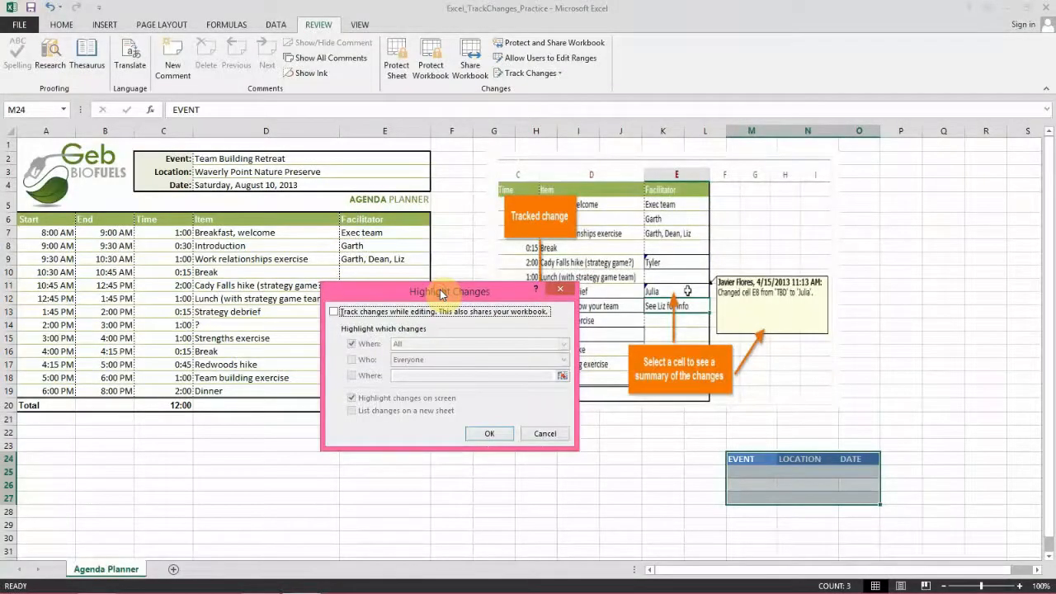
pyautogui.click(334, 312)
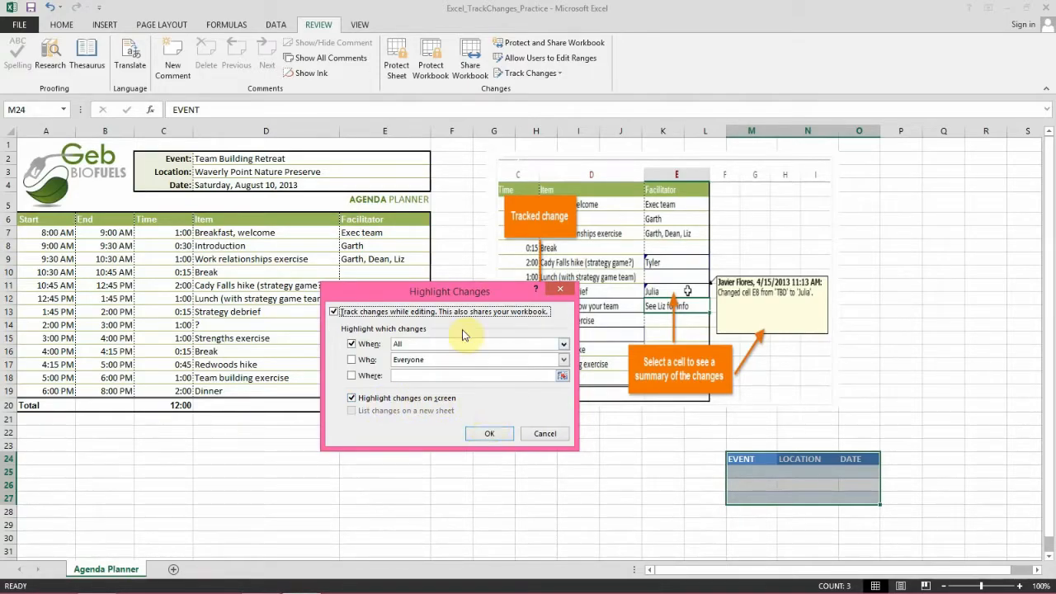
pyautogui.click(488, 436)
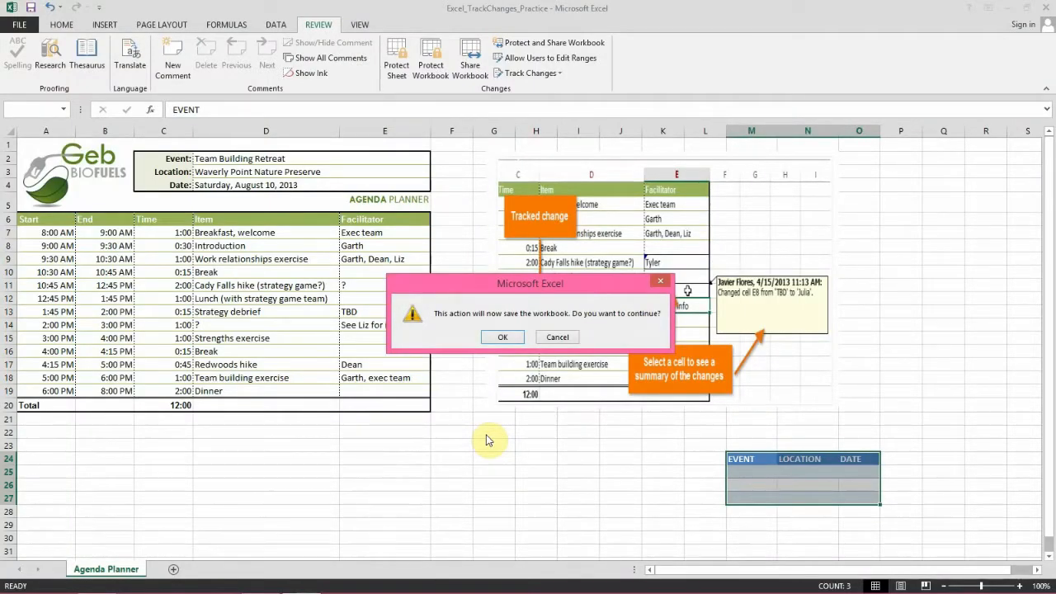
pyautogui.click(500, 338)
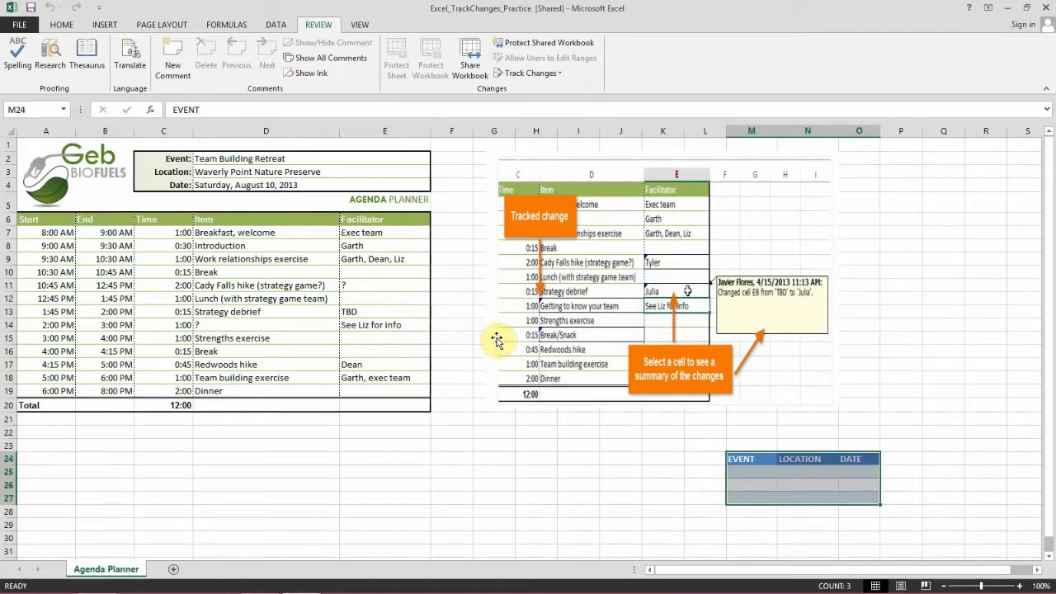
# Enter the facilitator names from the reference picture for the Cady Falls hike (E11) and the Strategy debrief (E13)
pyautogui.click(367, 285)
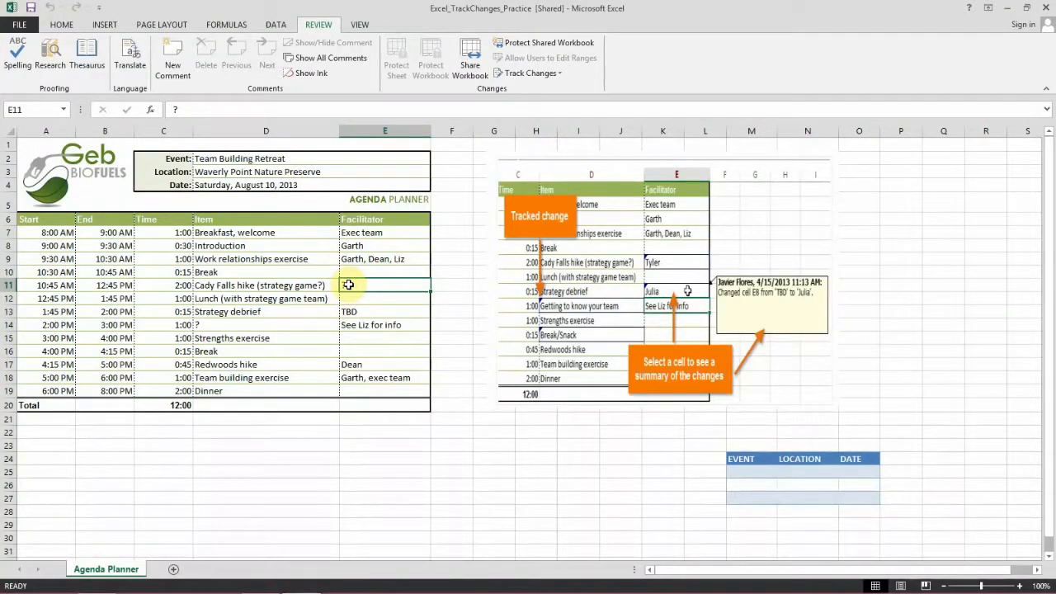
pyautogui.write('TBD')
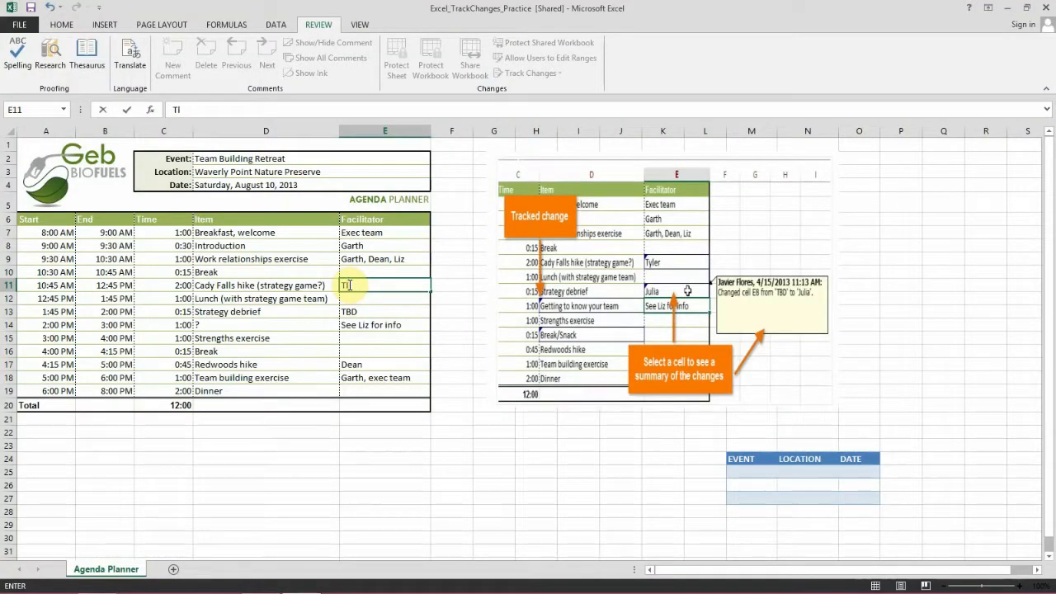
pyautogui.press('BackSpace')
pyautogui.press('BackSpace')
pyautogui.write('Tyler')
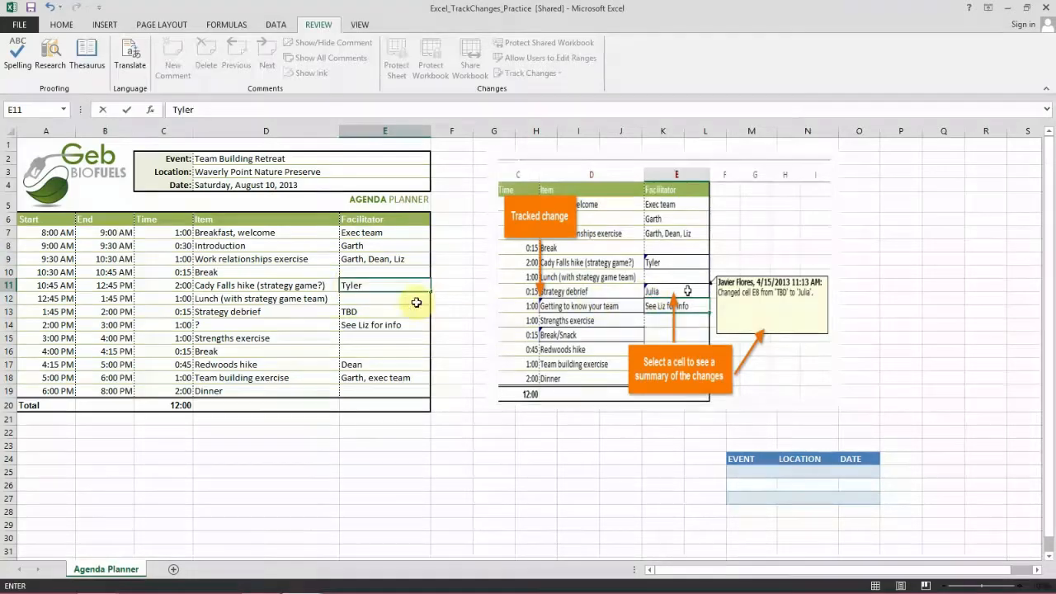
pyautogui.click(365, 313)
pyautogui.write('Julia')
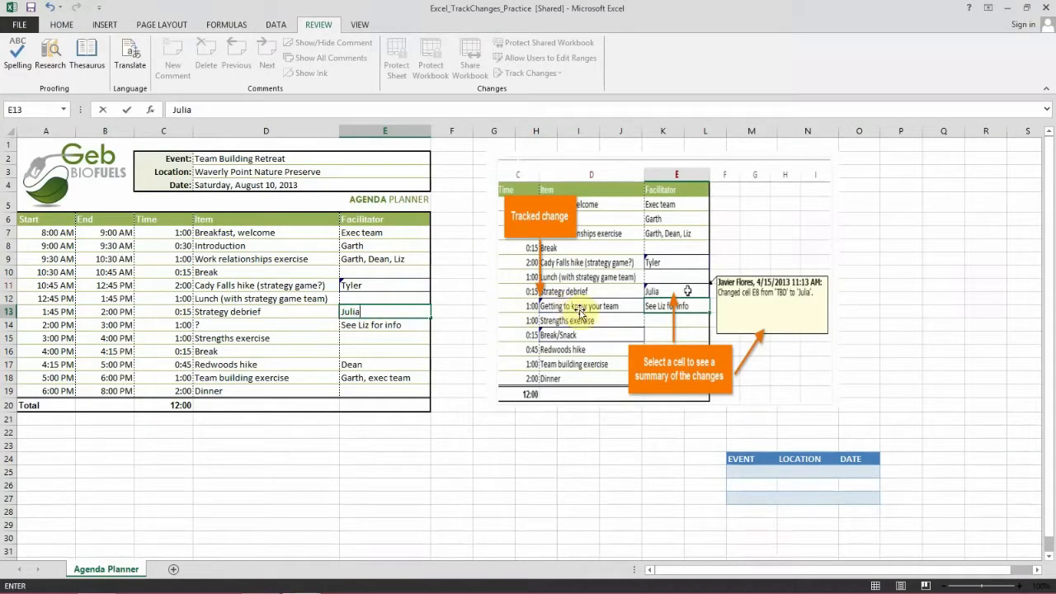
# Set the 2:00 PM item in D14 to "Getting to know your Team" and extend the 4:00 PM item in D16 to "Break/Snack"
pyautogui.click(256, 328)
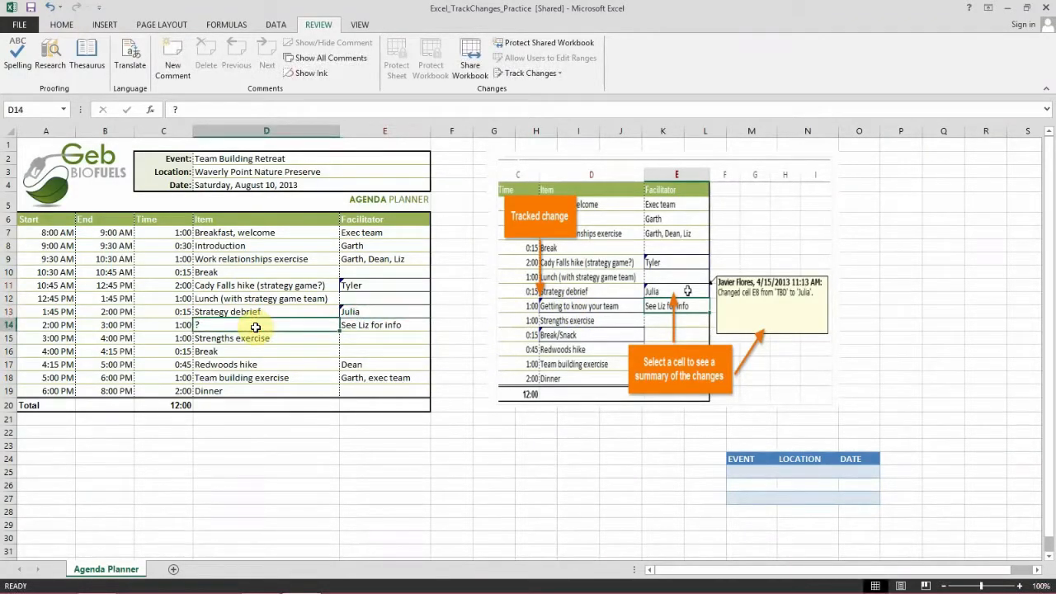
pyautogui.write('Gett')
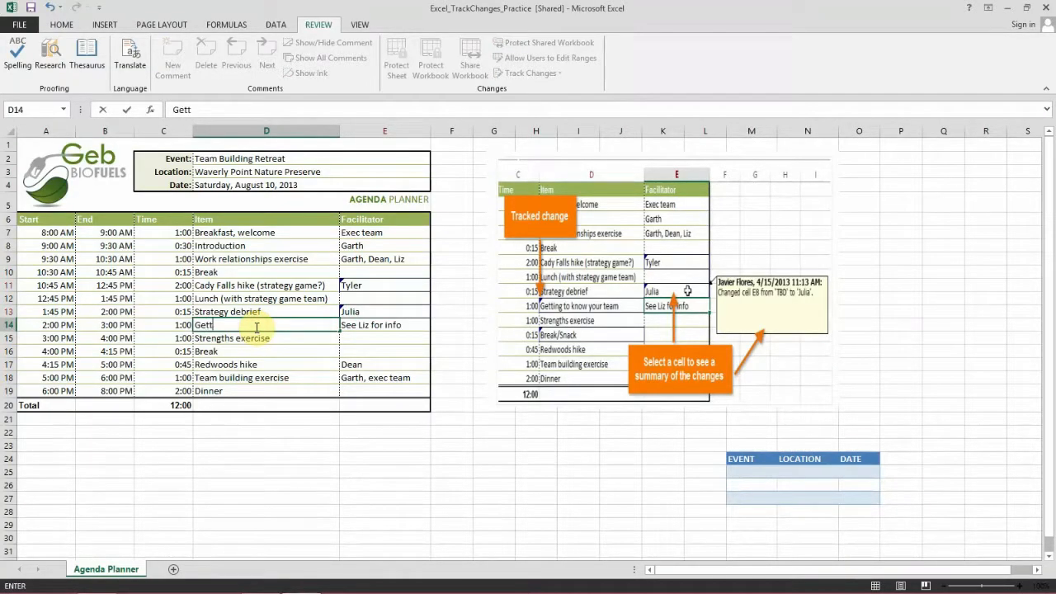
pyautogui.write('ing to know your Team')
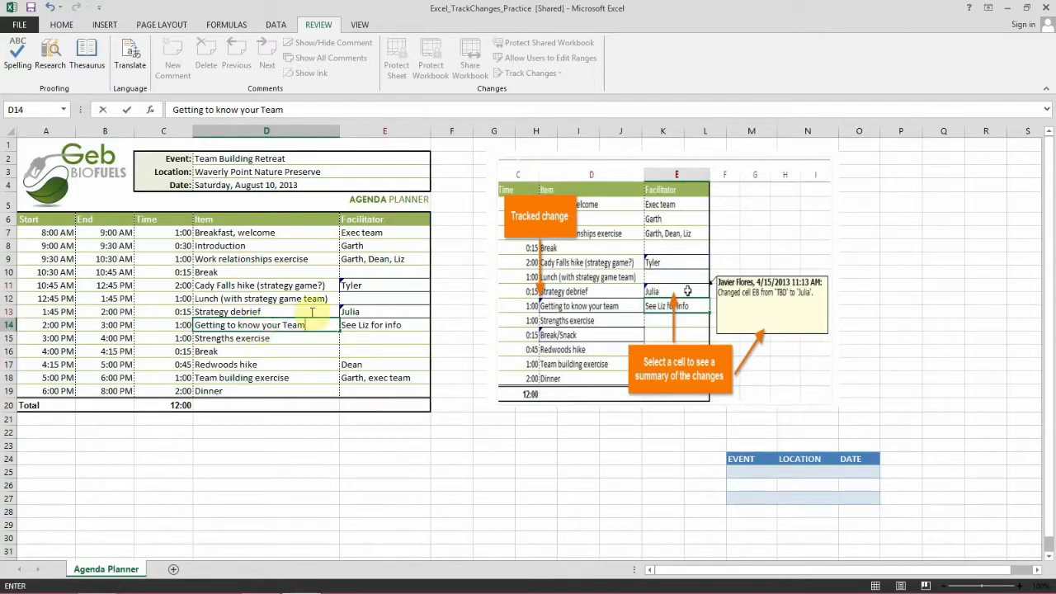
pyautogui.click(241, 350)
pyautogui.doubleClick(236, 350)
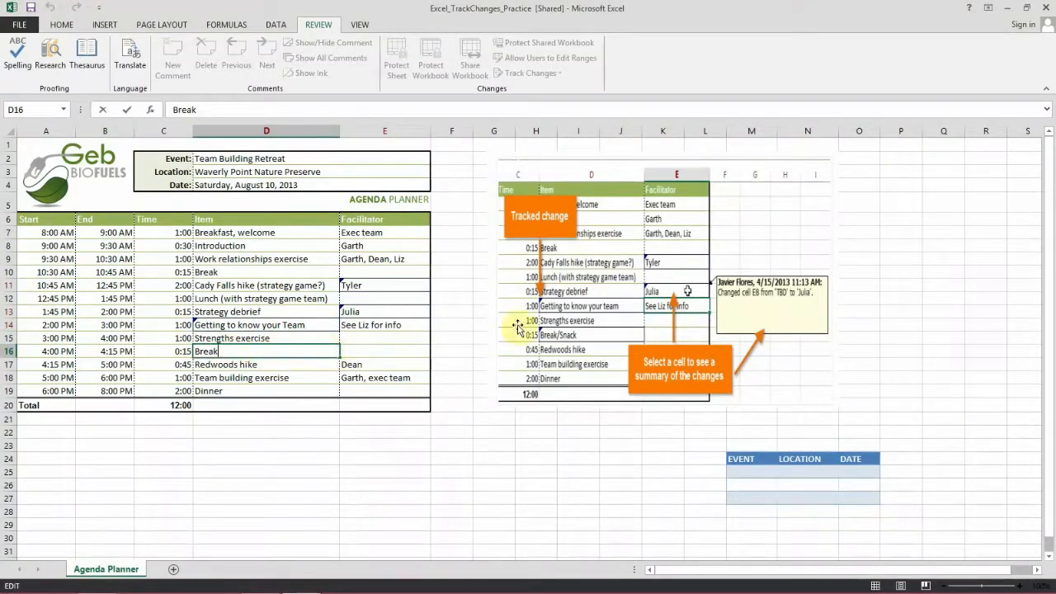
pyautogui.write('/S')
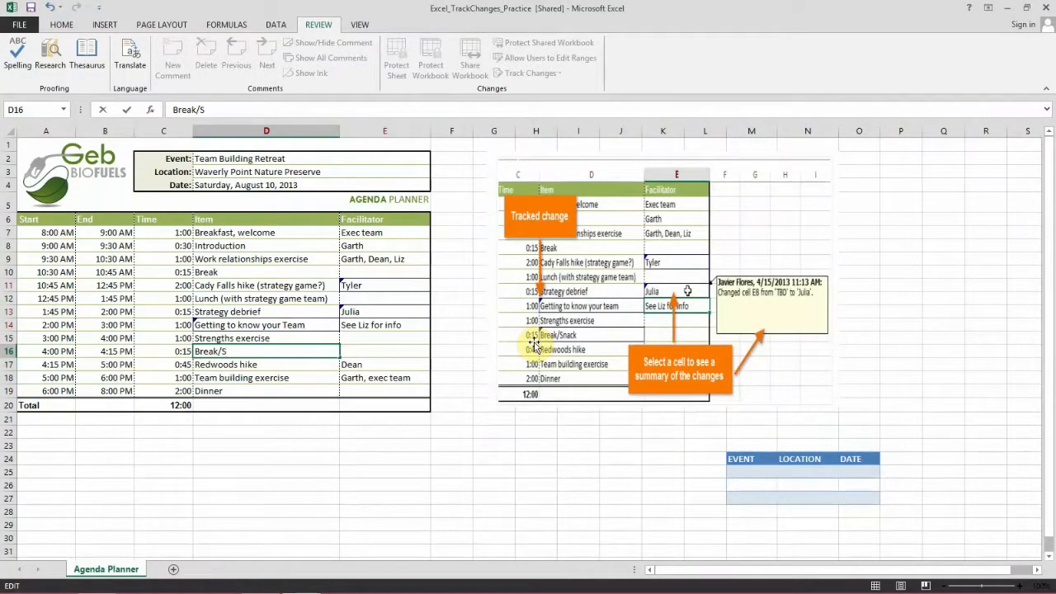
pyautogui.write('nack')
pyautogui.click(394, 417)
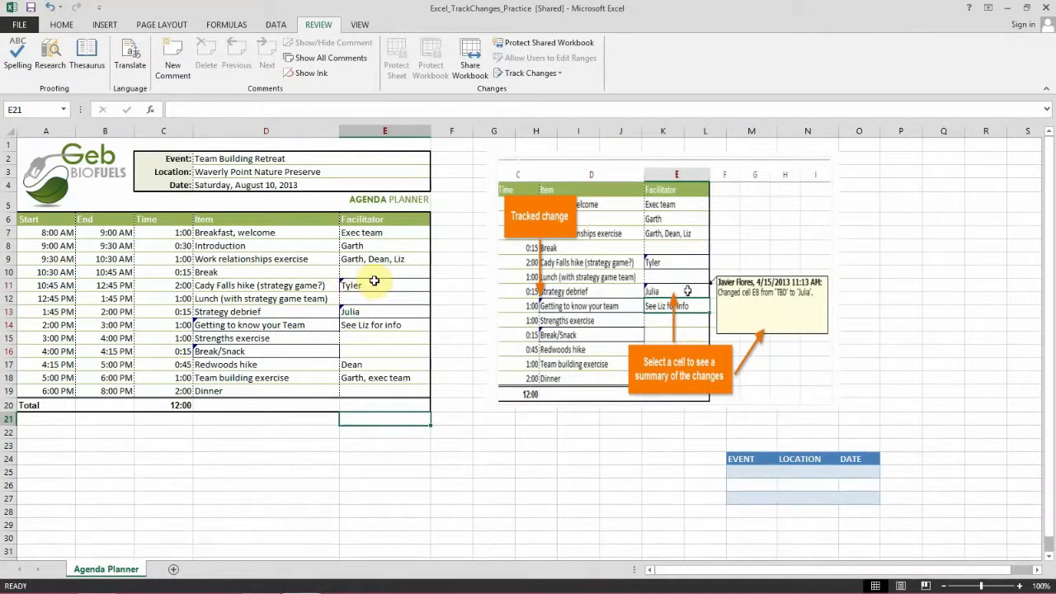
# List all tracked changes on a new sheet while keeping them highlighted on screen
pyautogui.moveTo(363, 283)
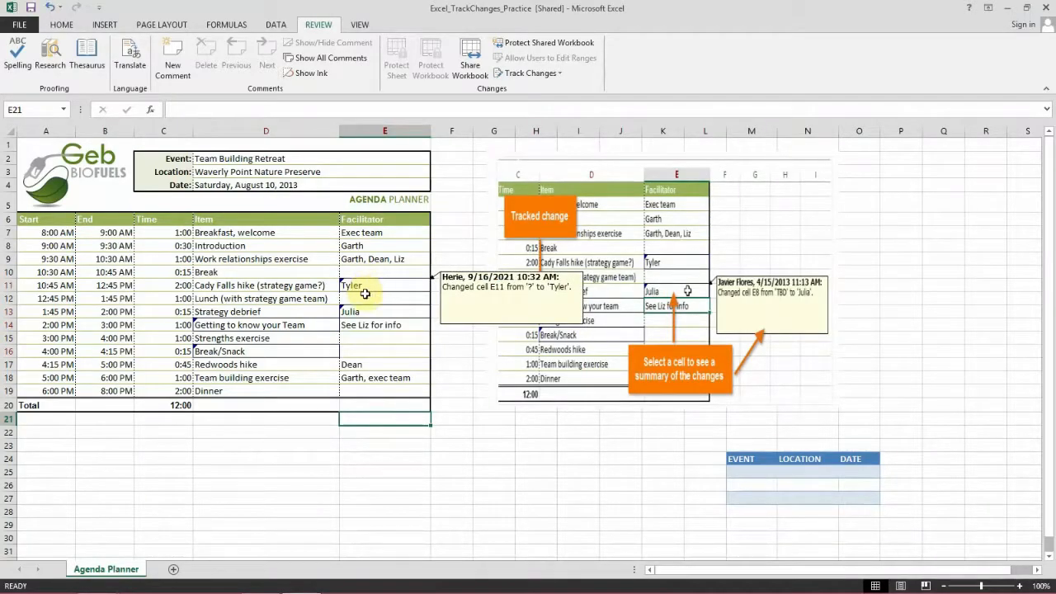
pyautogui.moveTo(368, 315)
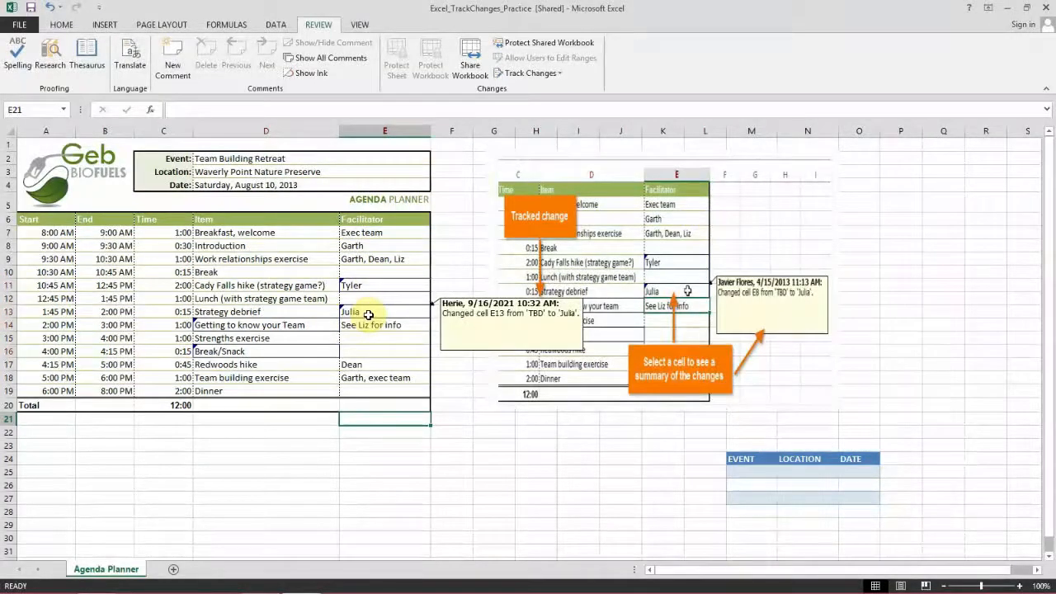
pyautogui.moveTo(271, 328)
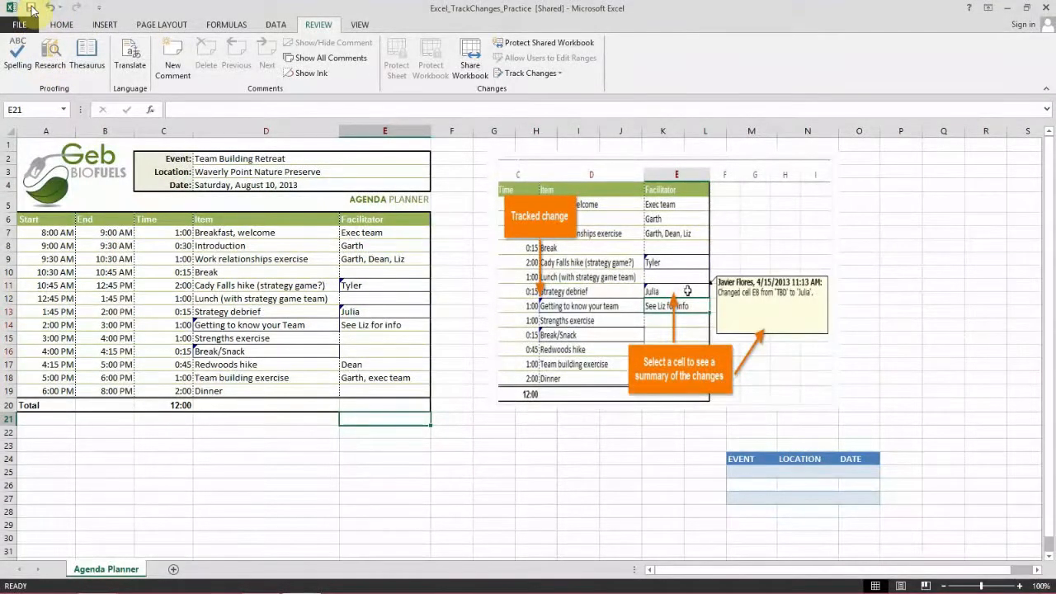
pyautogui.click(532, 74)
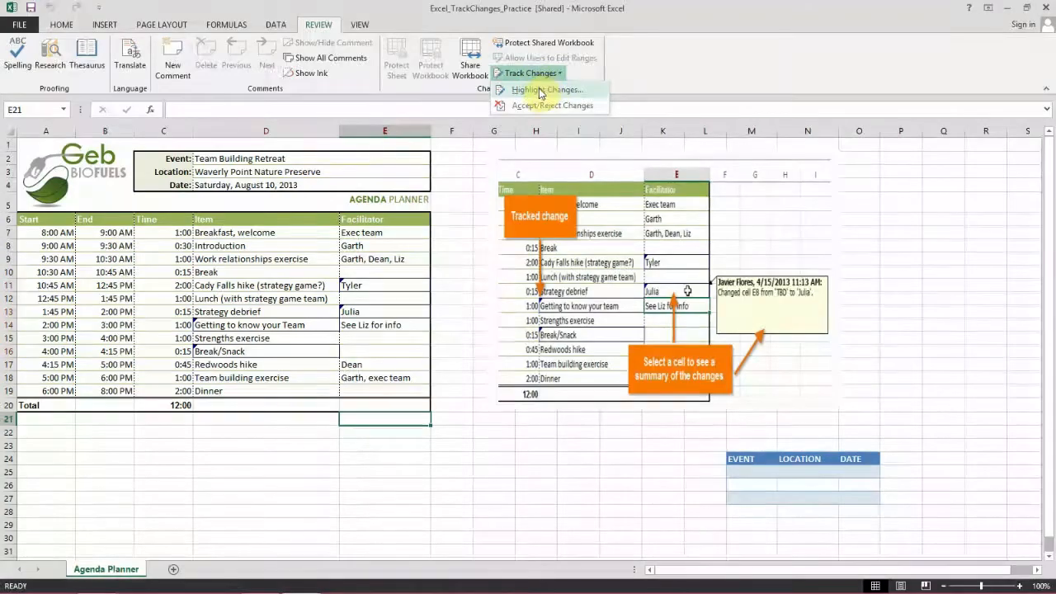
pyautogui.click(542, 90)
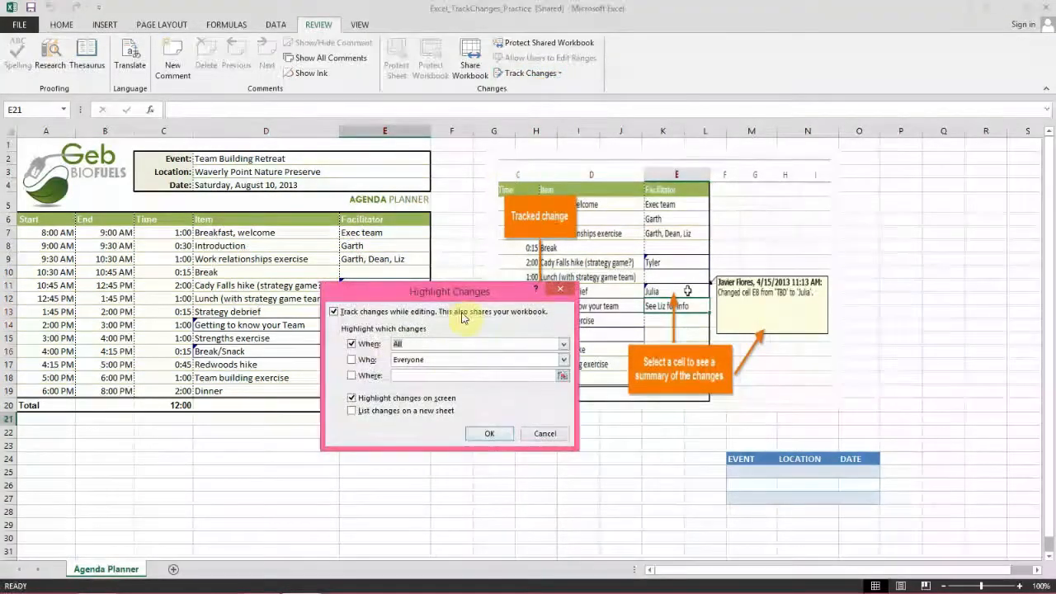
pyautogui.moveTo(445, 296); pyautogui.dragTo(481, 351)
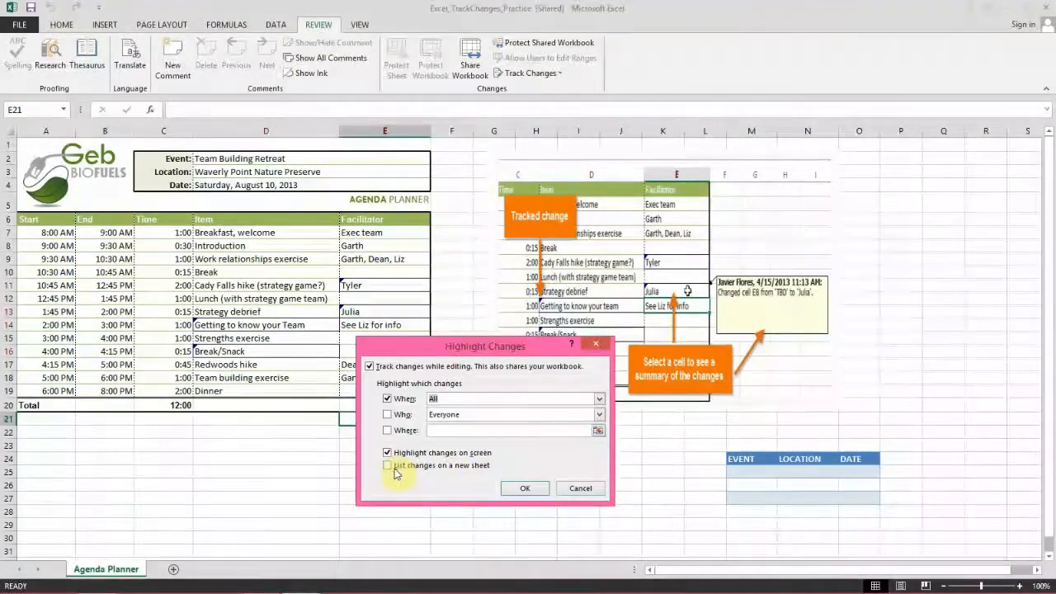
pyautogui.click(391, 467)
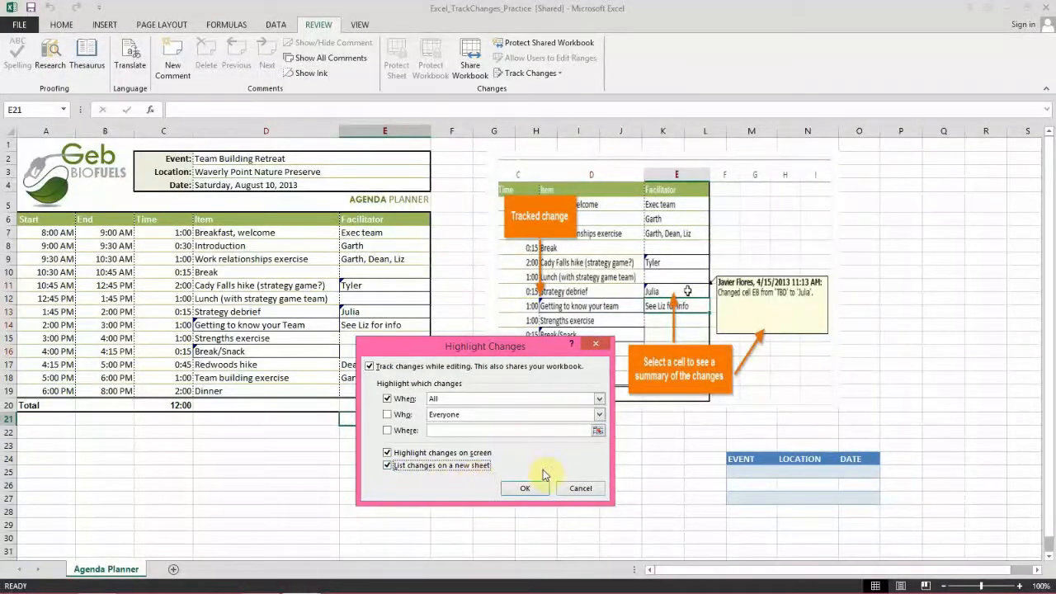
pyautogui.click(525, 488)
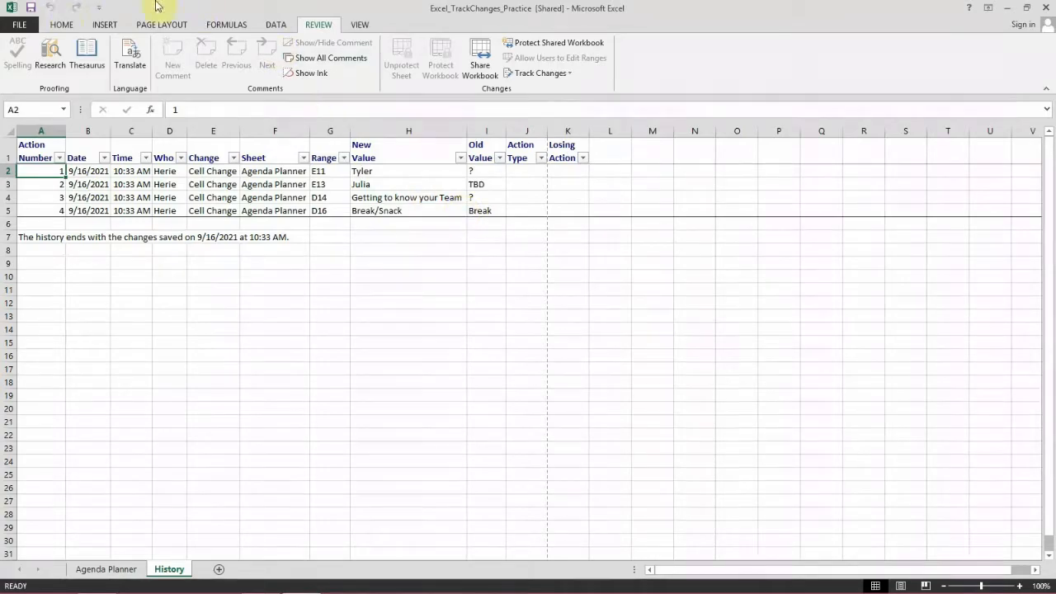
pyautogui.click(558, 74)
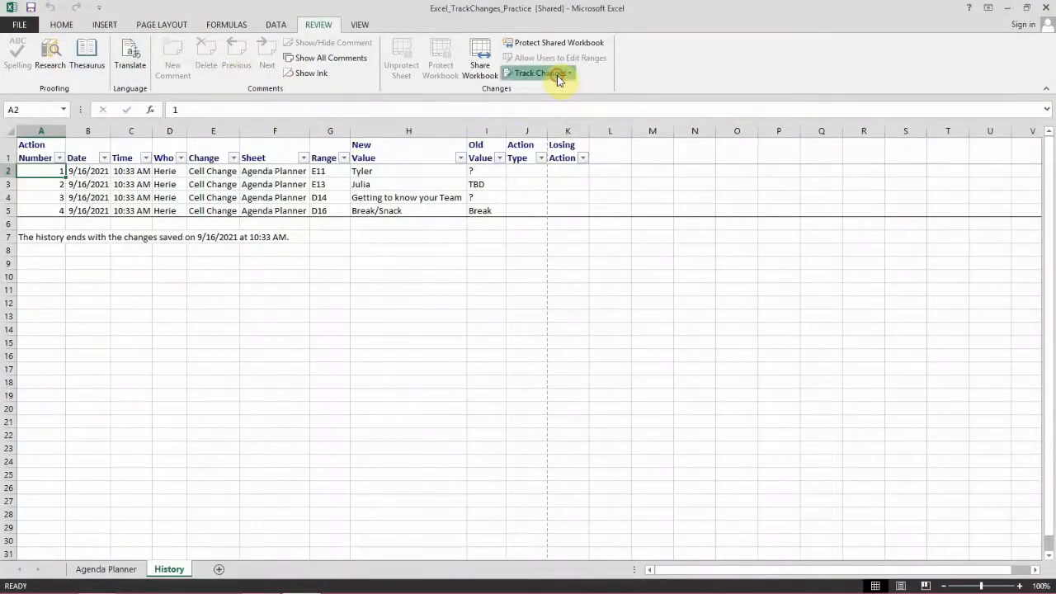
pyautogui.click(543, 89)
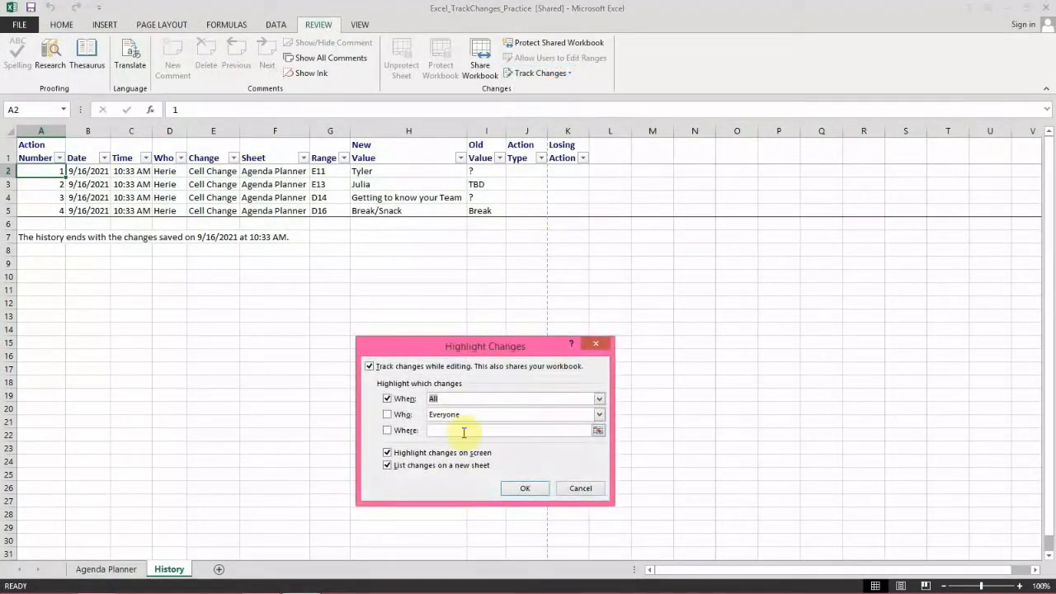
pyautogui.click(595, 343)
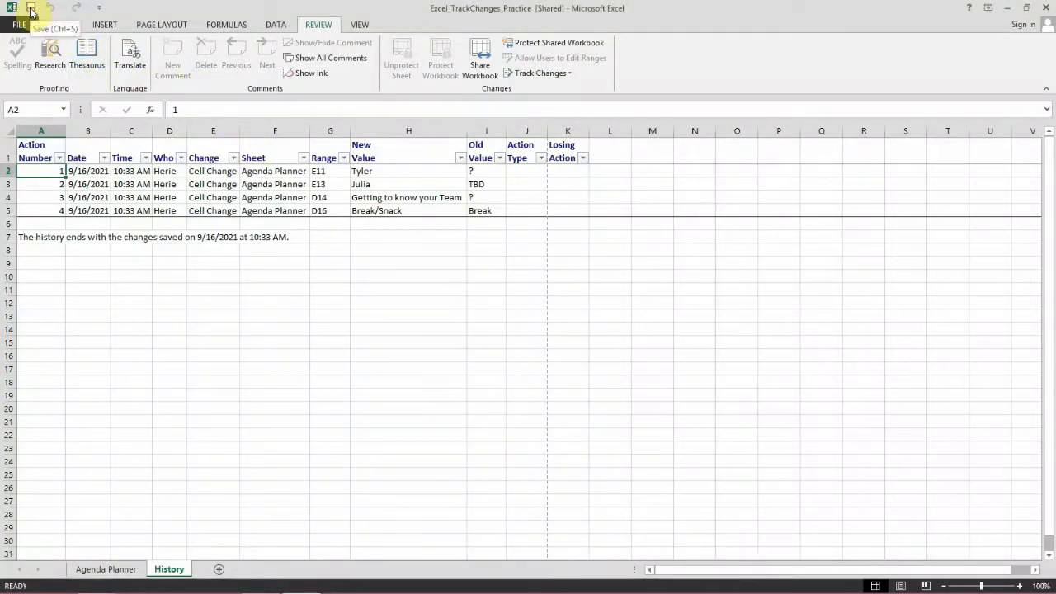
# Save the shared workbook and start the accept/reject review for changes not yet reviewed
pyautogui.click(30, 10)
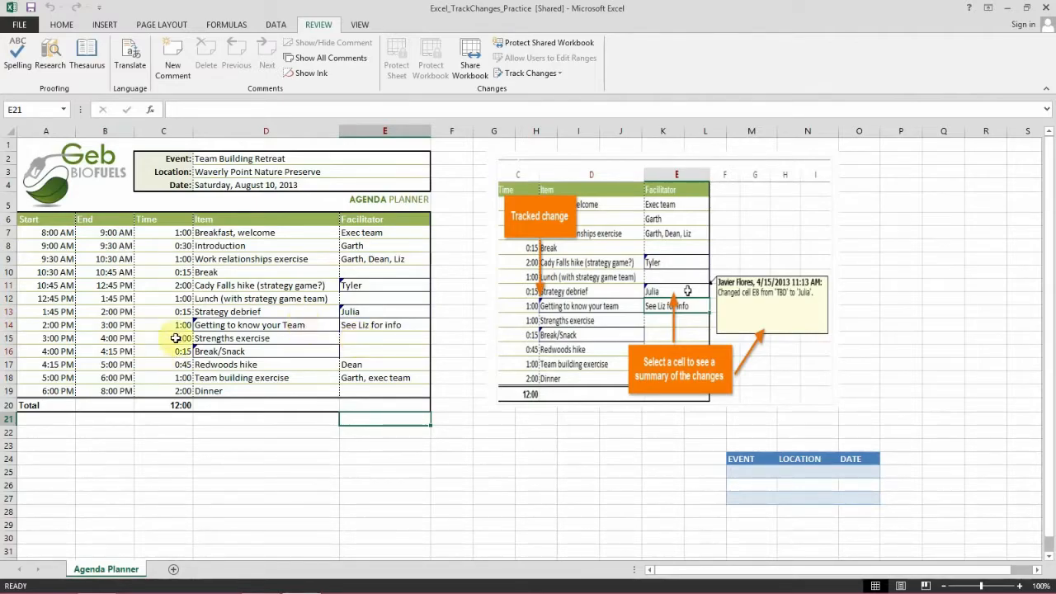
pyautogui.click(529, 73)
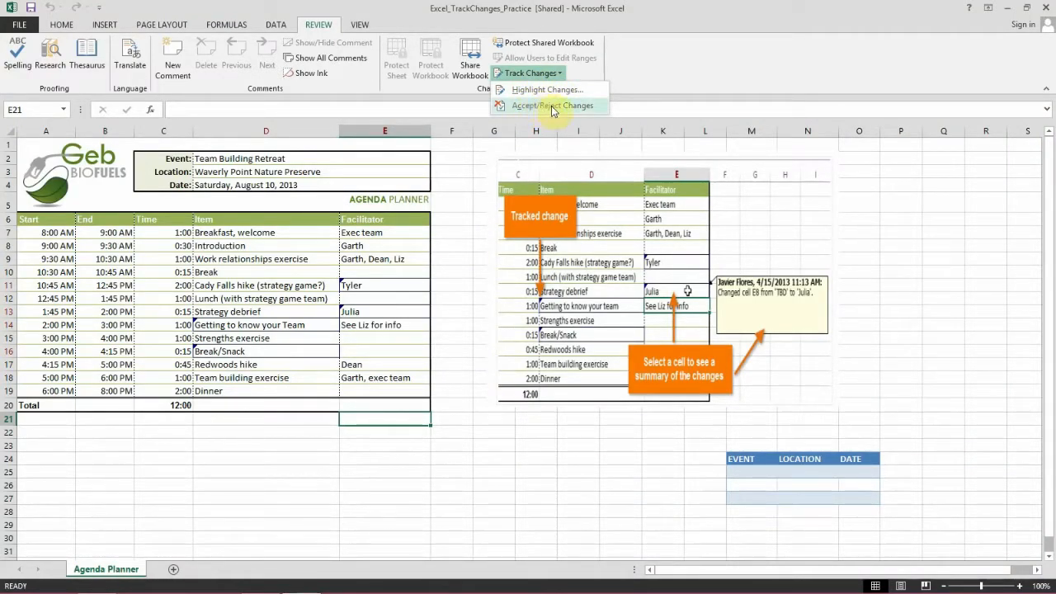
pyautogui.click(550, 107)
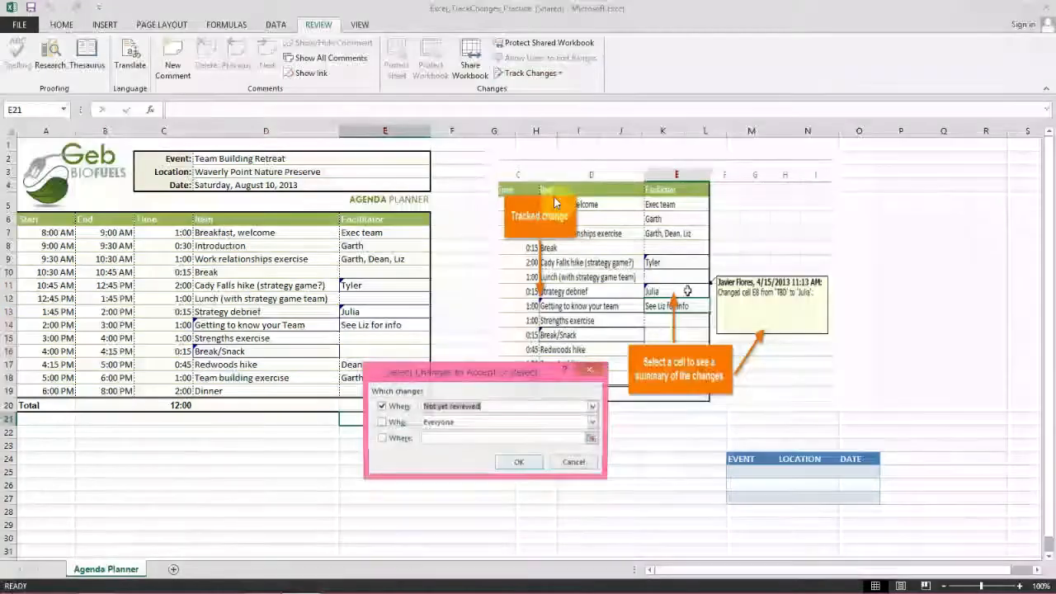
pyautogui.moveTo(482, 374); pyautogui.dragTo(451, 432)
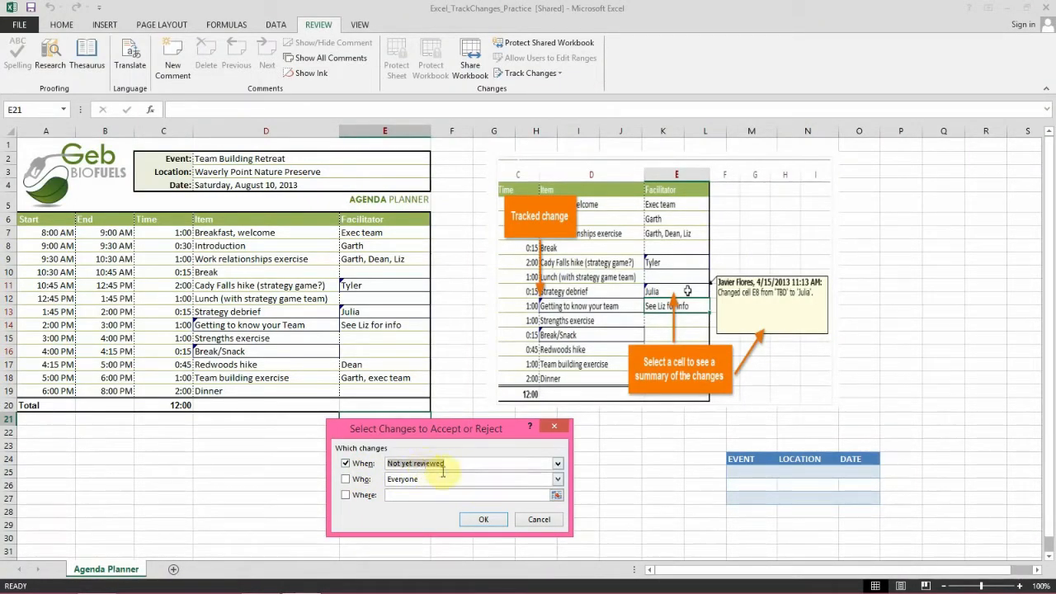
pyautogui.click(485, 519)
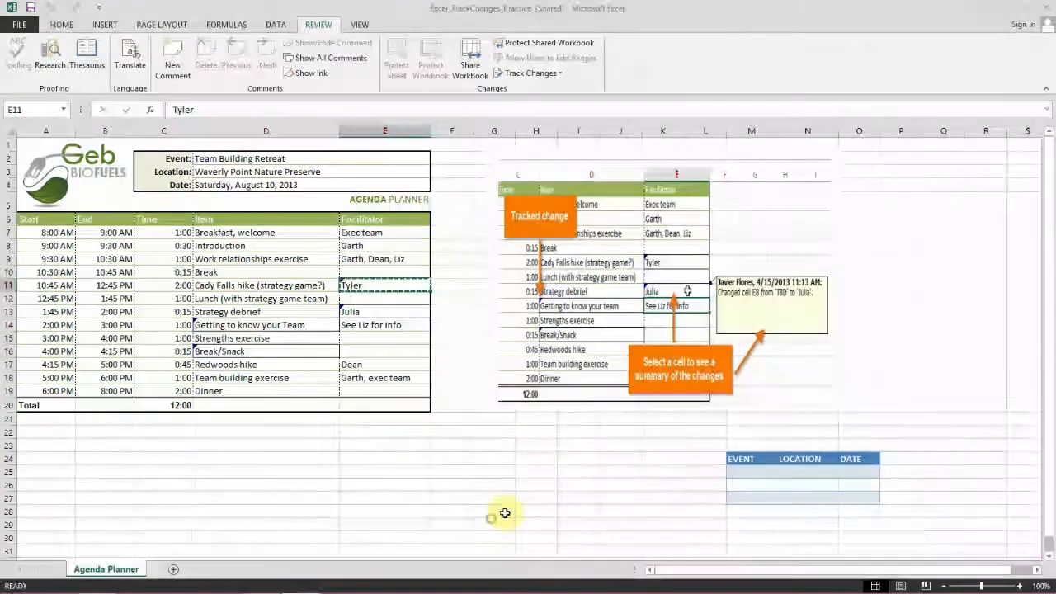
# Accept the tracked changes in E11, E13, D14 and D16 one at a time
pyautogui.moveTo(457, 422); pyautogui.dragTo(524, 429)
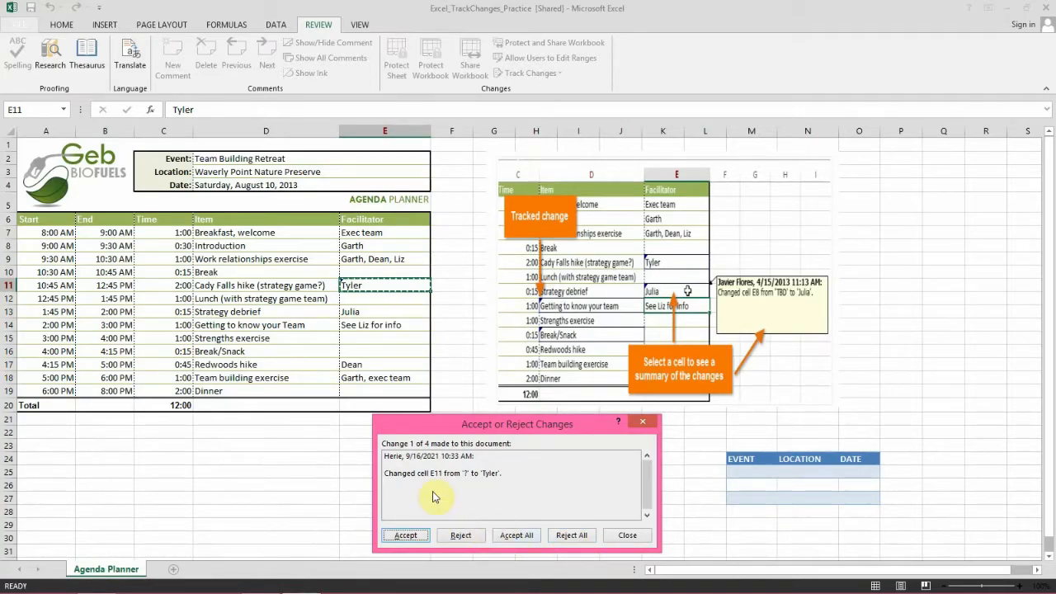
pyautogui.moveTo(493, 423); pyautogui.dragTo(509, 420)
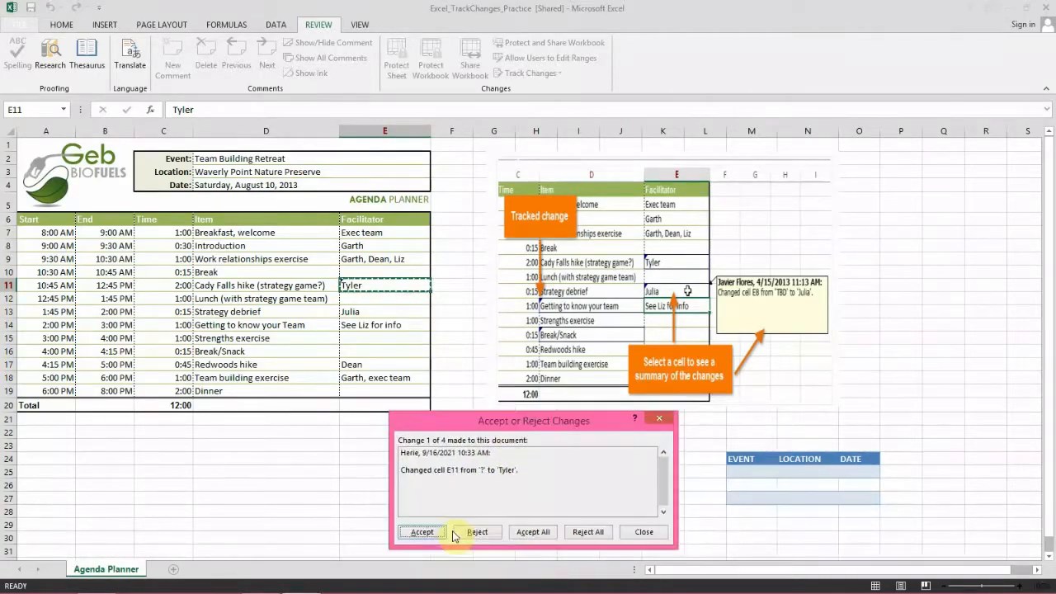
pyautogui.click(423, 532)
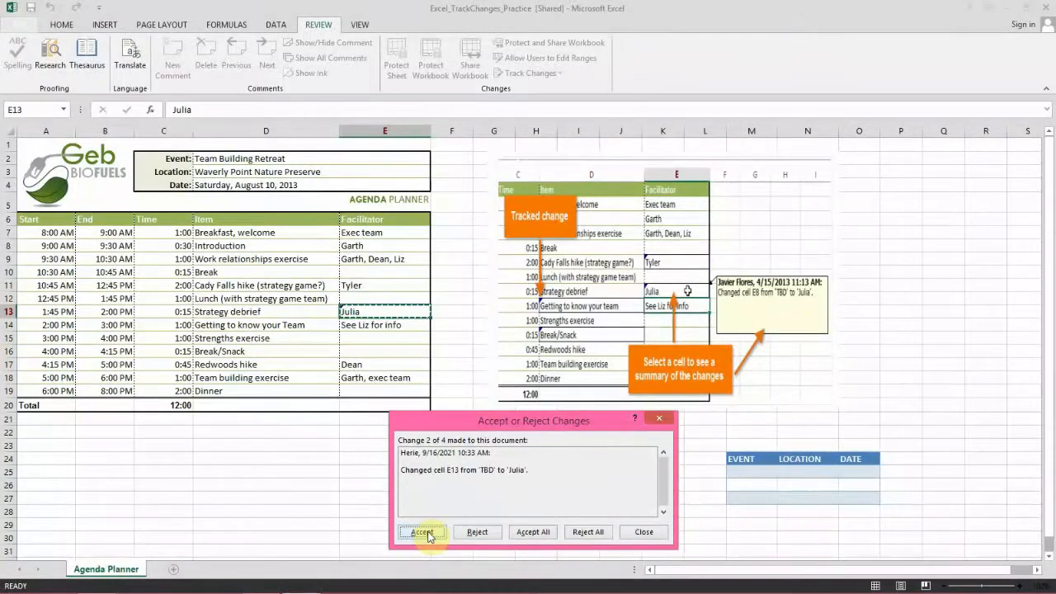
pyautogui.click(426, 534)
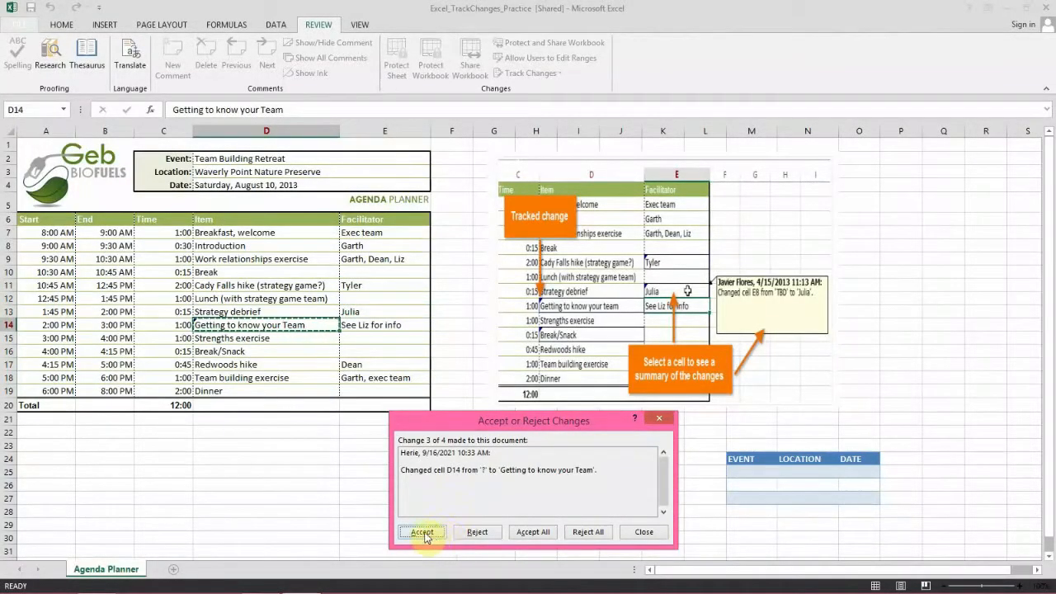
pyautogui.click(424, 534)
pyautogui.click(424, 534)
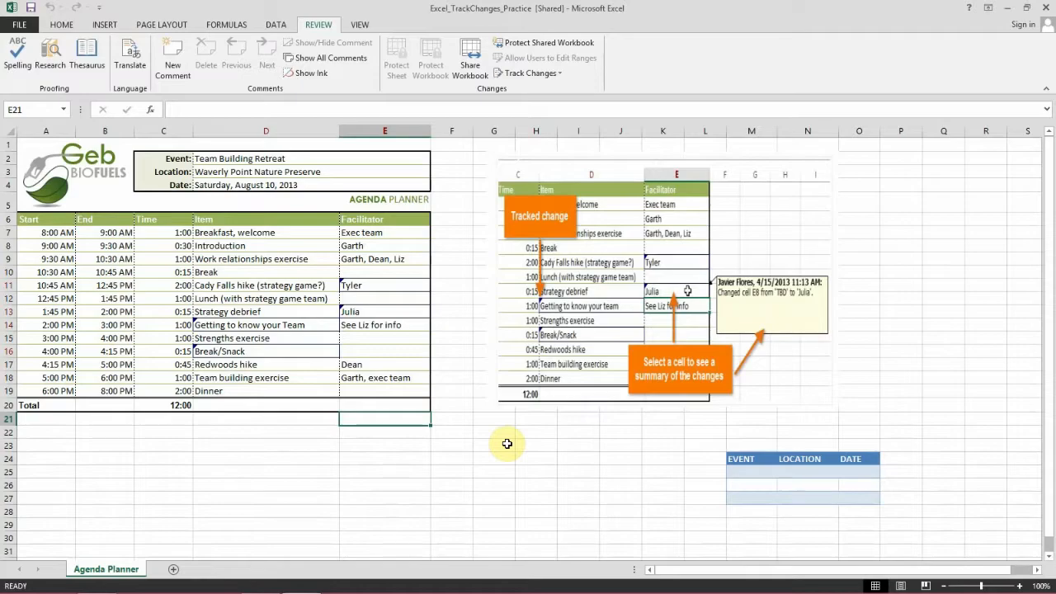
# Turn off tracking changes while editing and remove the workbook from shared use
pyautogui.click(531, 73)
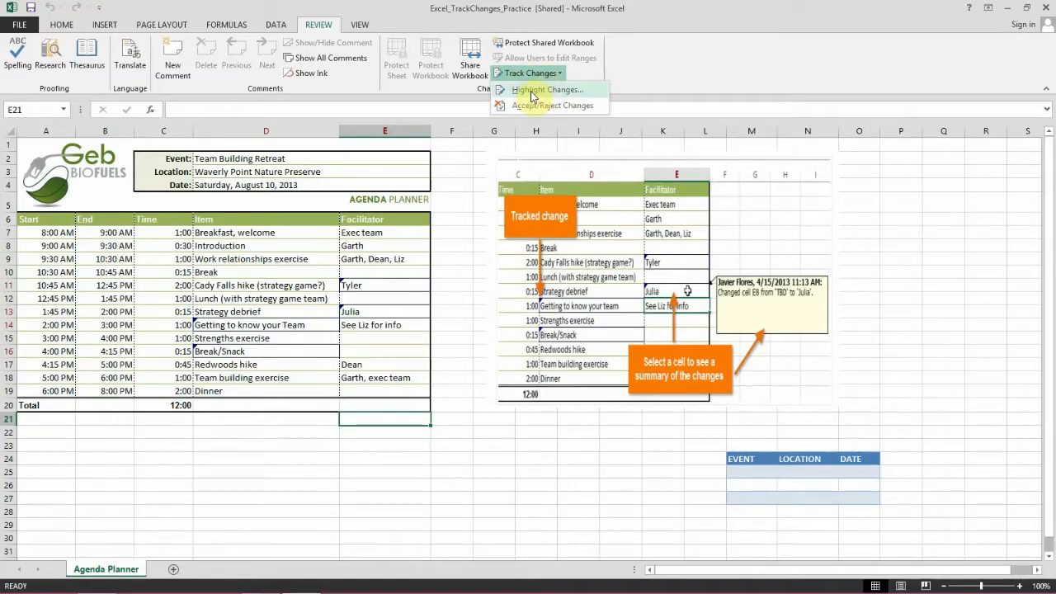
pyautogui.click(532, 93)
pyautogui.moveTo(526, 411); pyautogui.dragTo(442, 325)
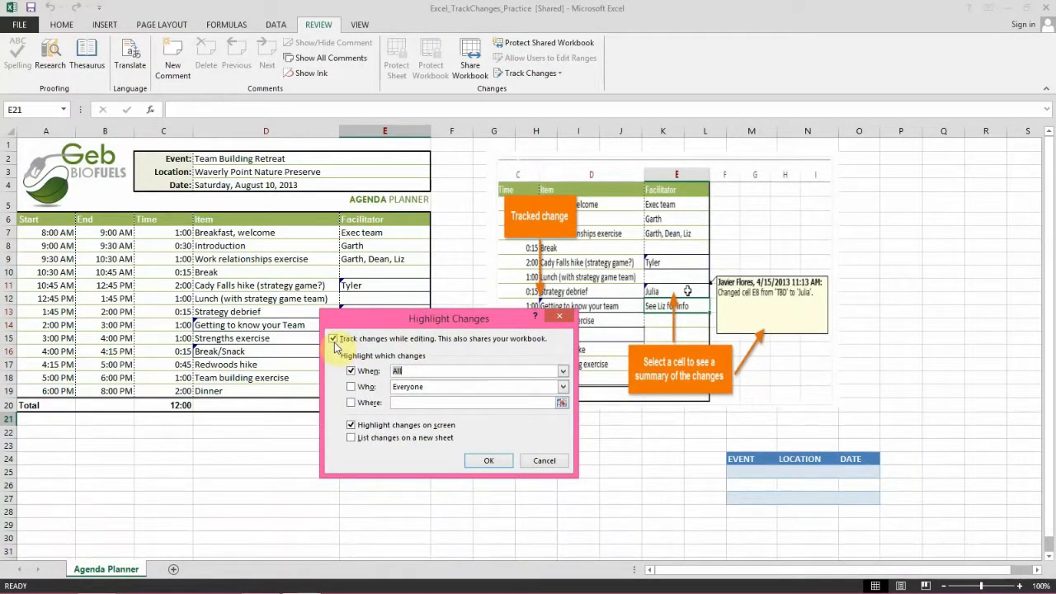
pyautogui.click(333, 340)
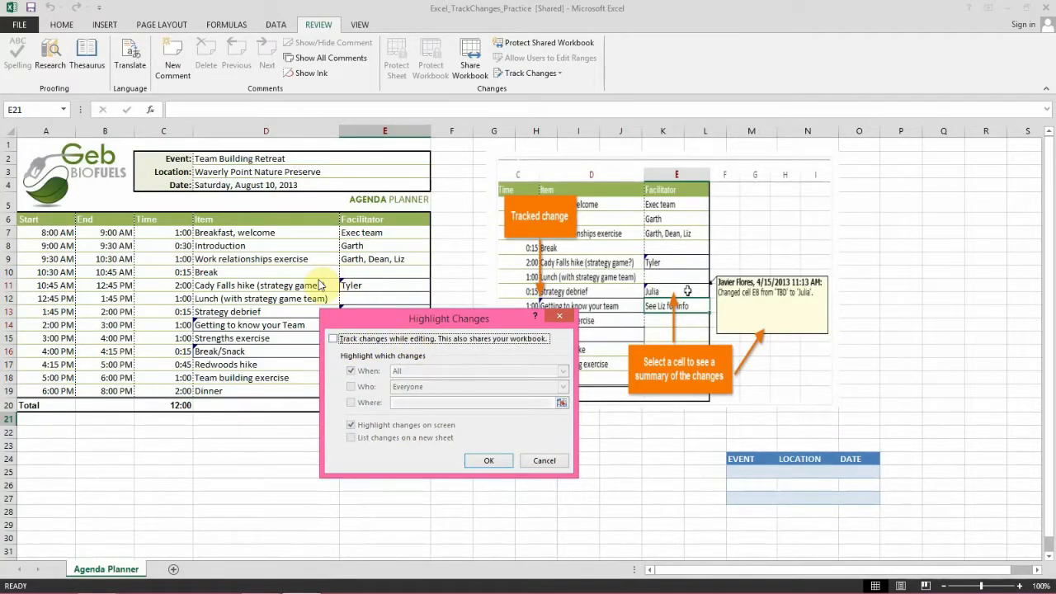
pyautogui.click(486, 460)
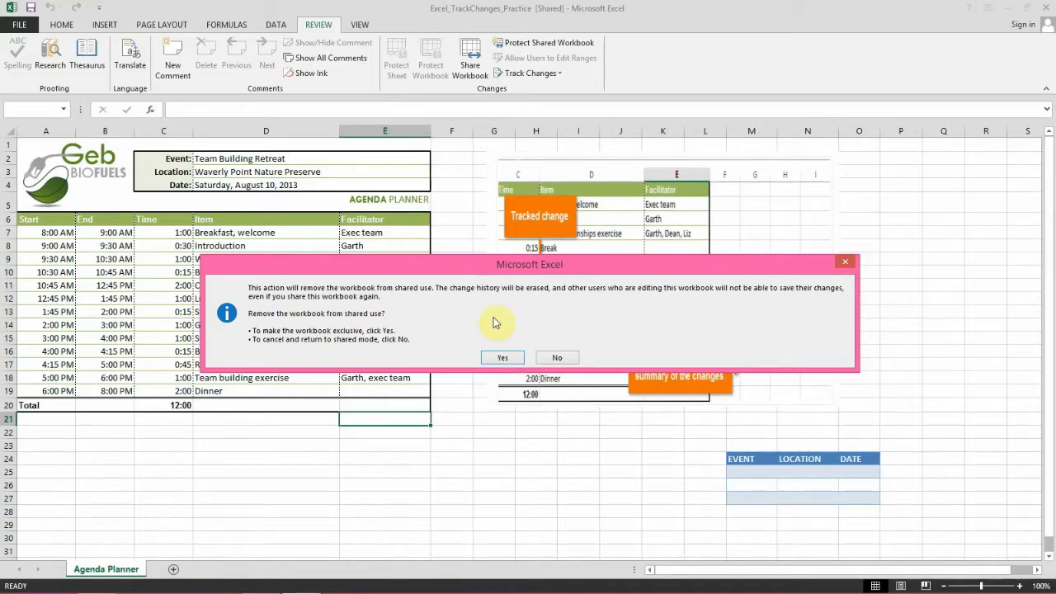
pyautogui.click(502, 358)
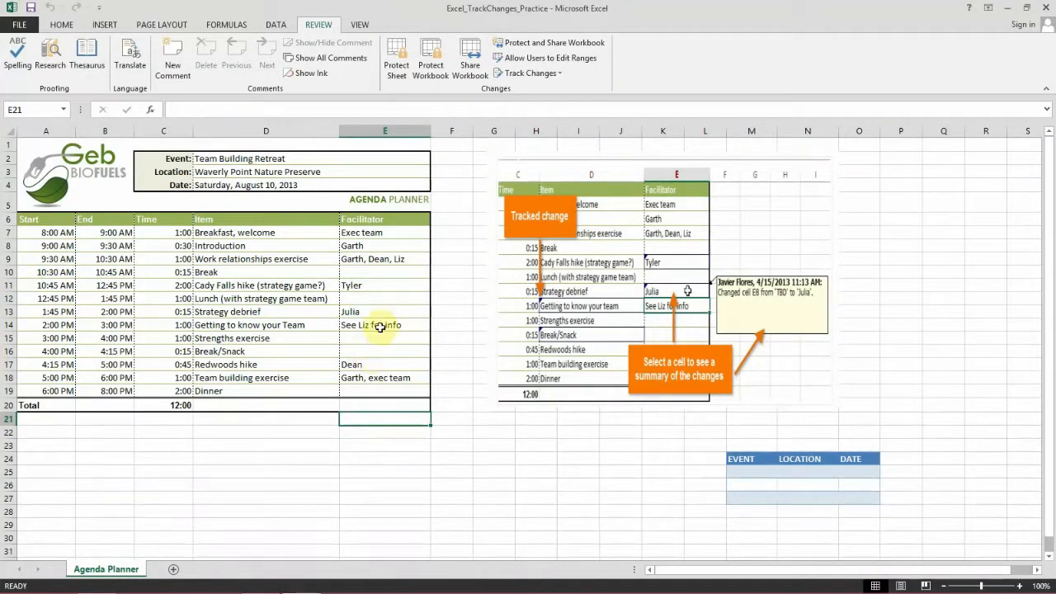
# Add the comment "changes from ?" to the Cady Falls hike facilitator in E11
pyautogui.click(365, 285)
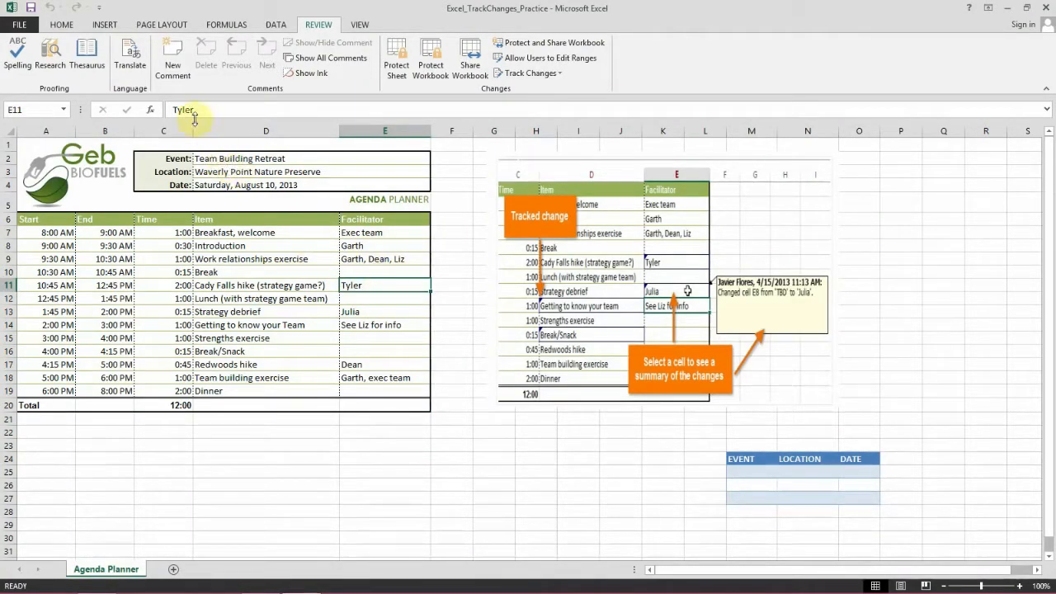
pyautogui.click(172, 66)
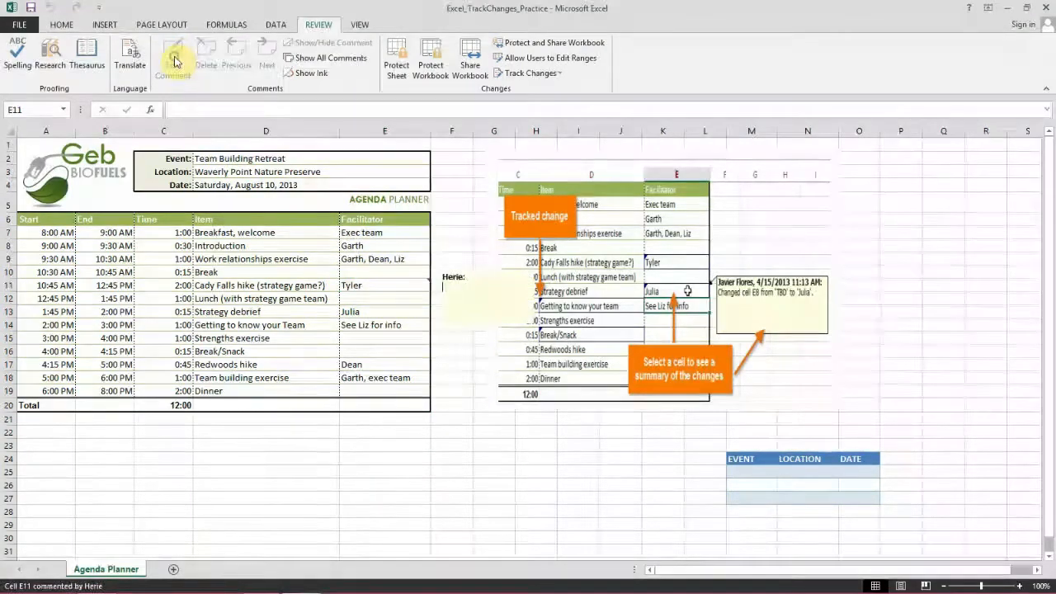
pyautogui.click(457, 292)
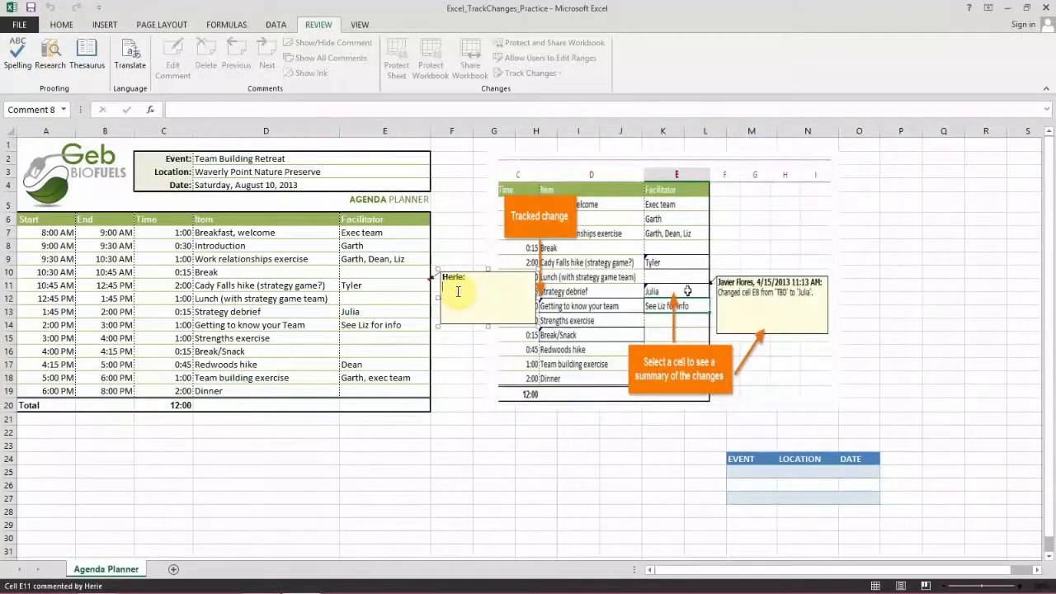
pyautogui.write('changes from ?')
# Add the comment "chaned from TBD" to the Strategy debrief facilitator in E13
pyautogui.click(374, 311)
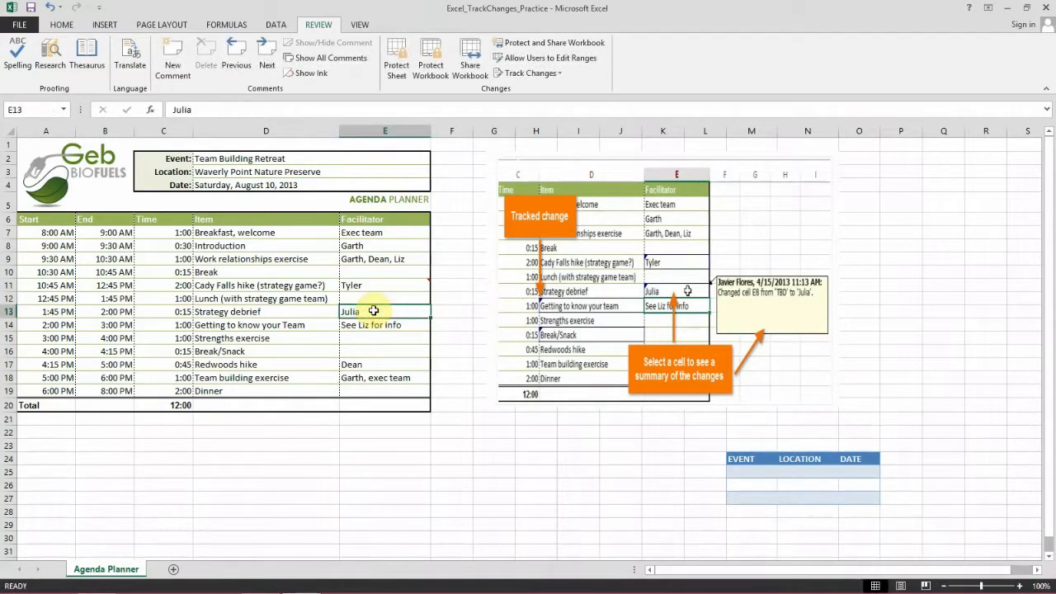
pyautogui.click(173, 66)
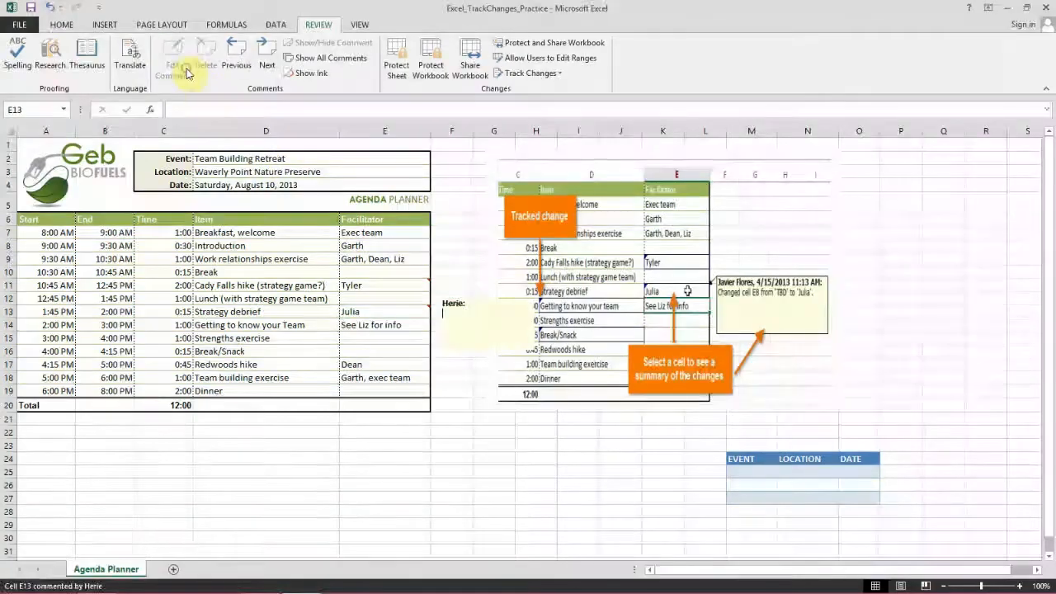
pyautogui.write('chan')
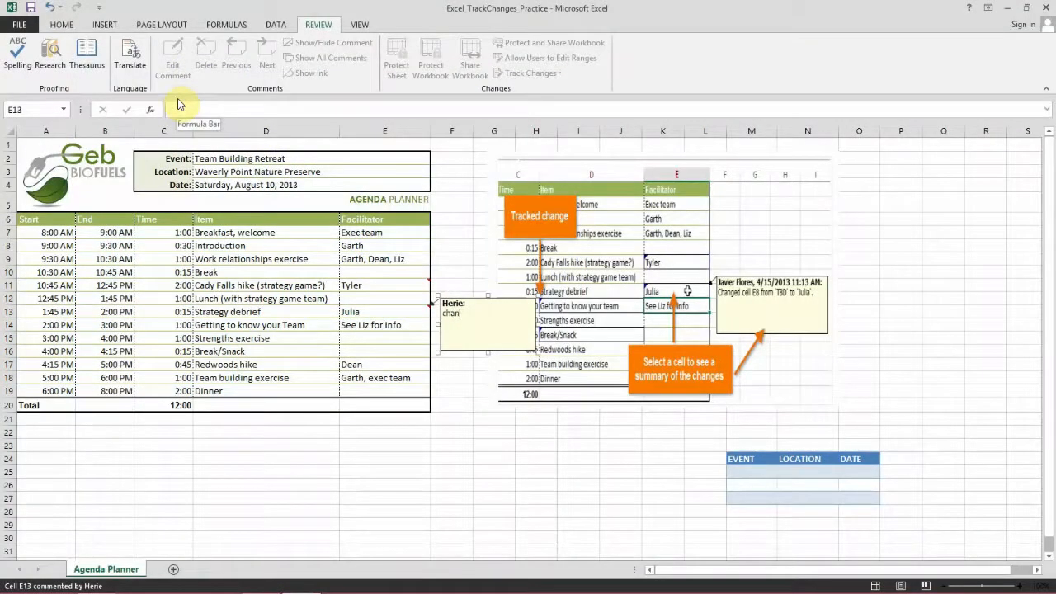
pyautogui.write('ed from')
pyautogui.press('BackSpace')
pyautogui.write('TBD')
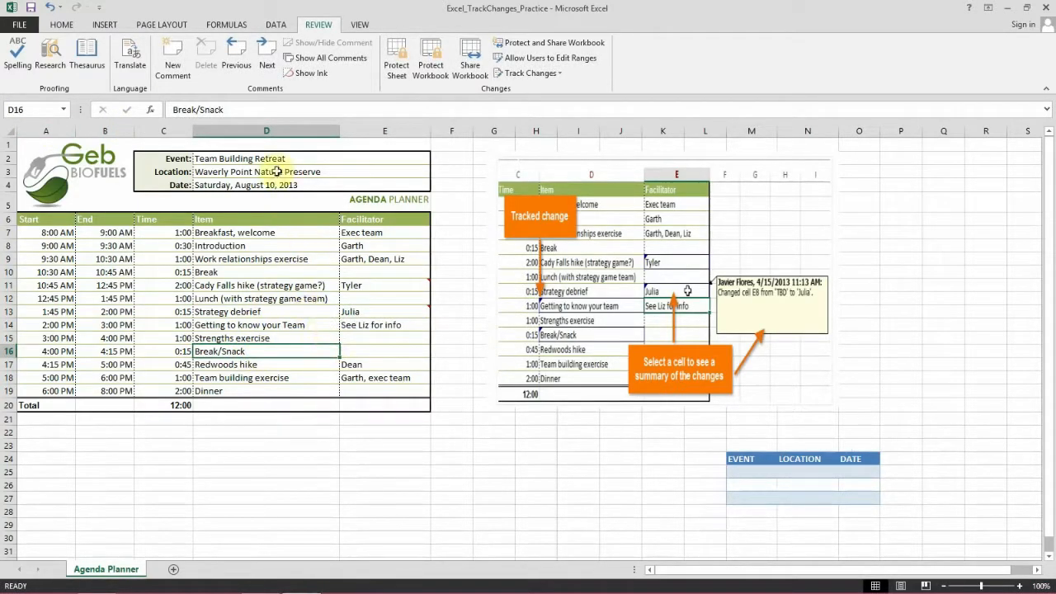
# Add the comment "added snack" to the Break/Snack item in D16
pyautogui.click(184, 68)
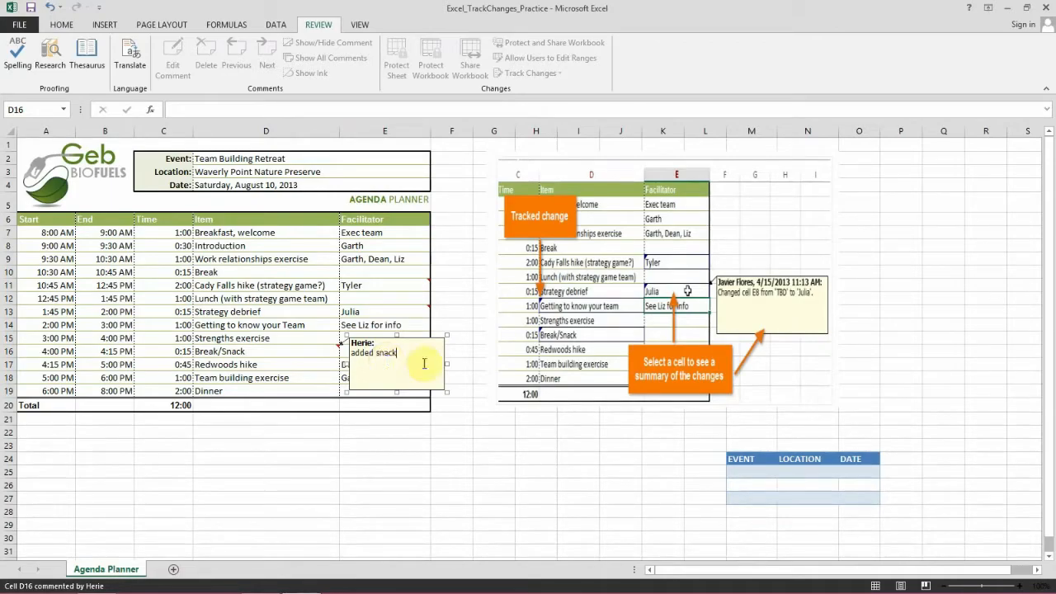
pyautogui.click(485, 459)
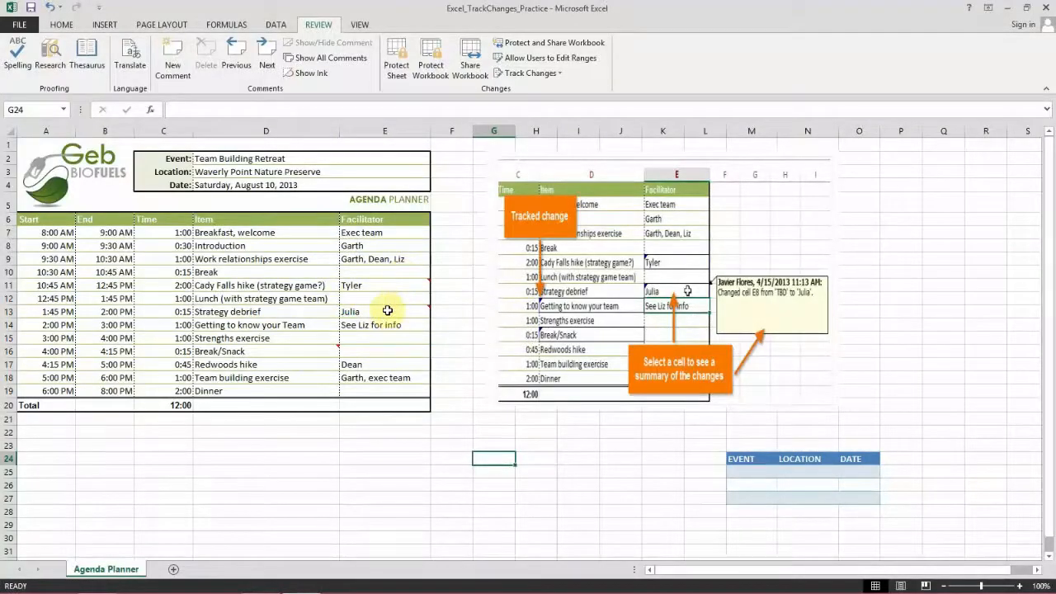
# Go back and forth through the agenda's comments and display all of them on the sheet at once
pyautogui.moveTo(425, 286)
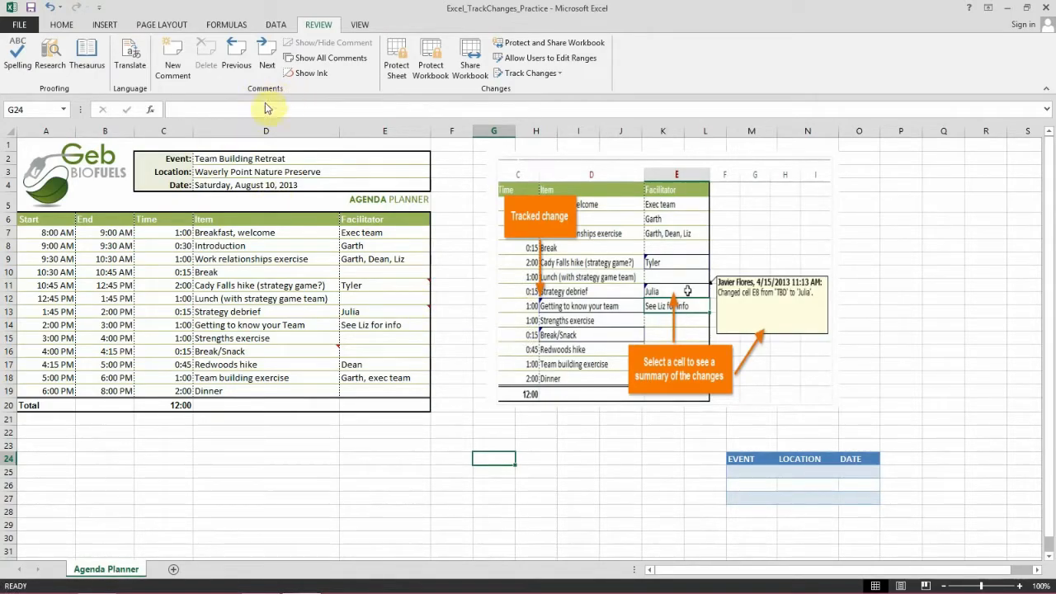
pyautogui.click(237, 60)
pyautogui.click(237, 59)
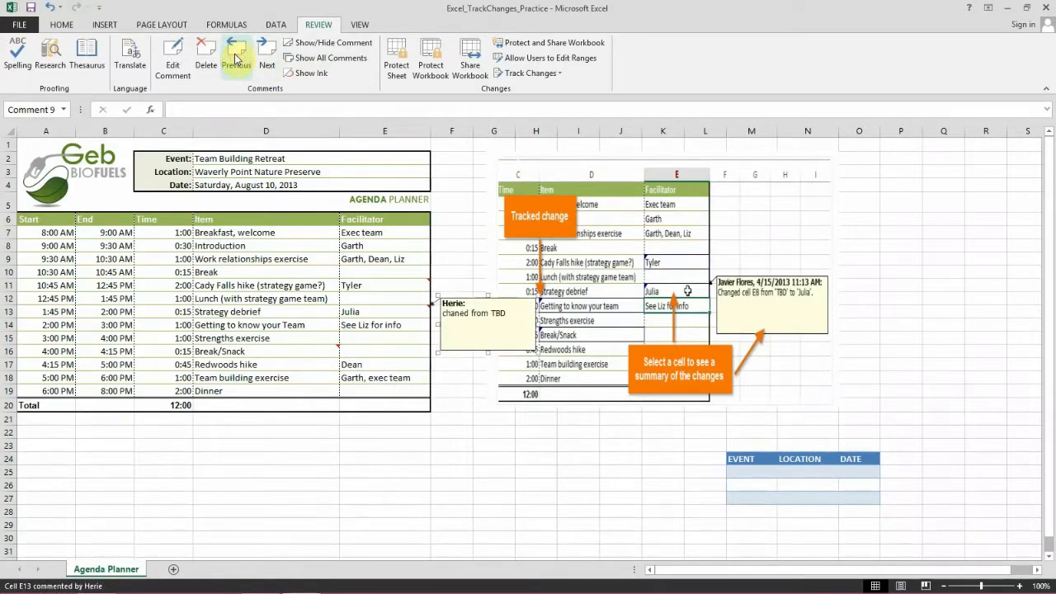
pyautogui.click(237, 59)
pyautogui.click(262, 53)
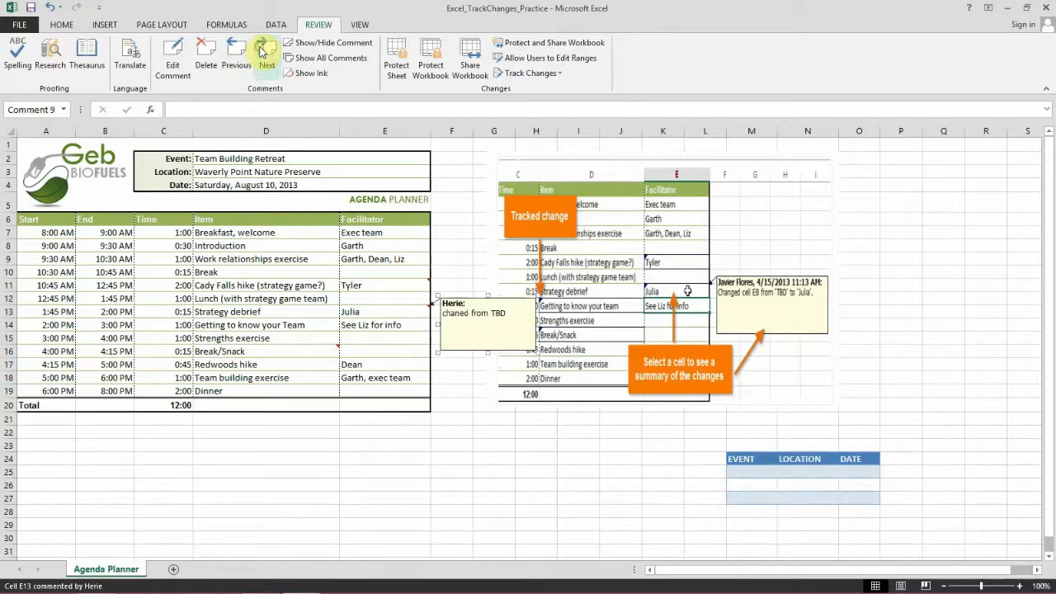
pyautogui.click(262, 53)
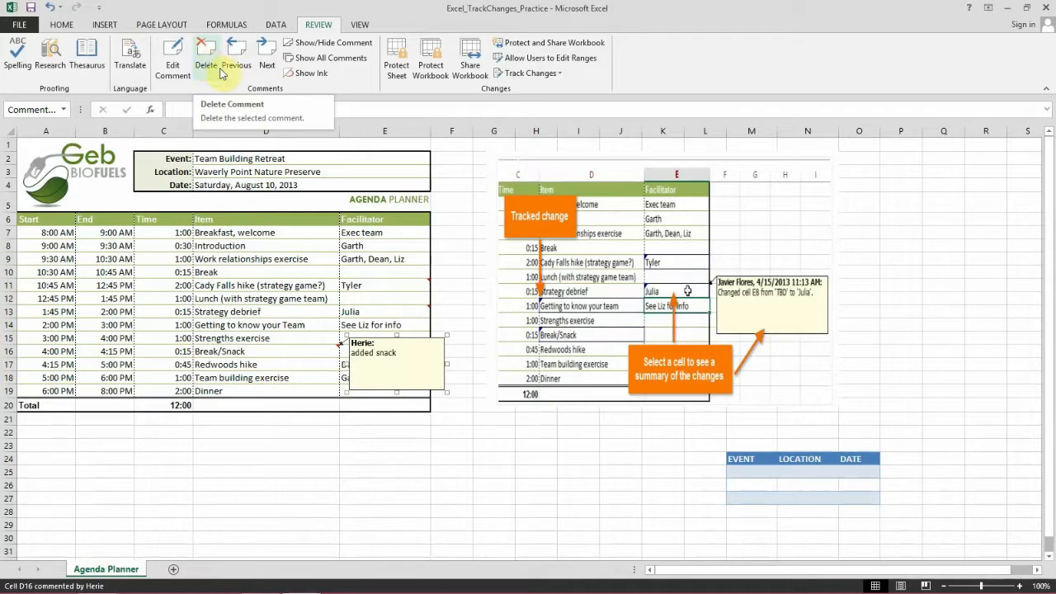
pyautogui.click(323, 46)
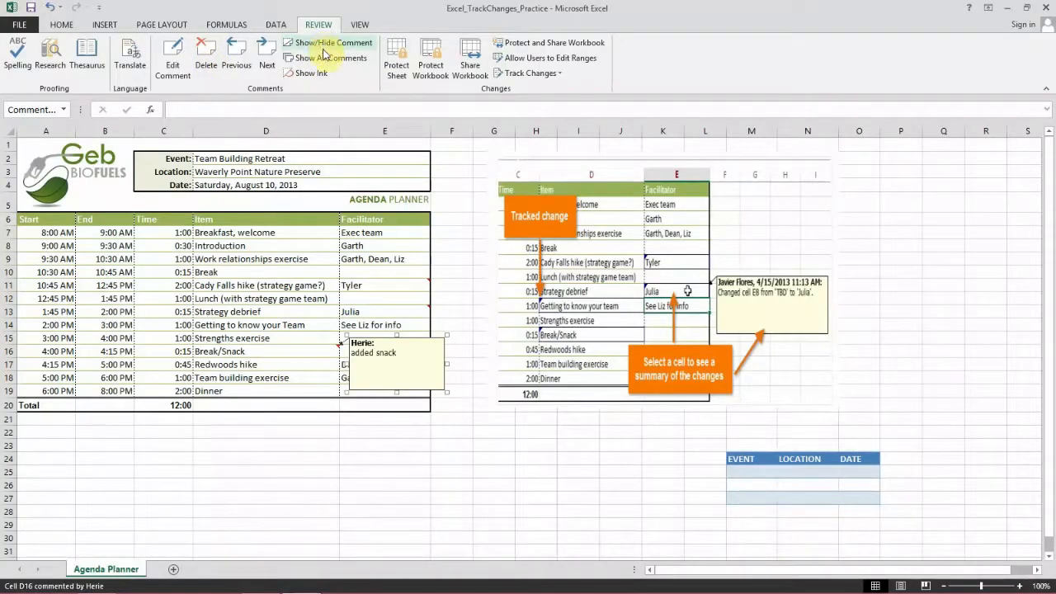
pyautogui.click(322, 58)
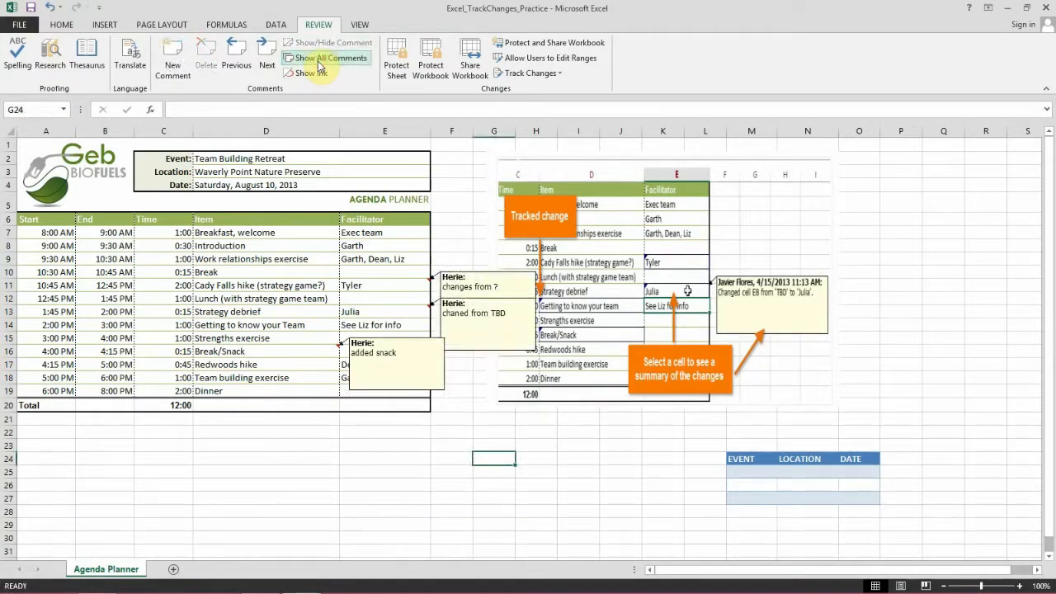